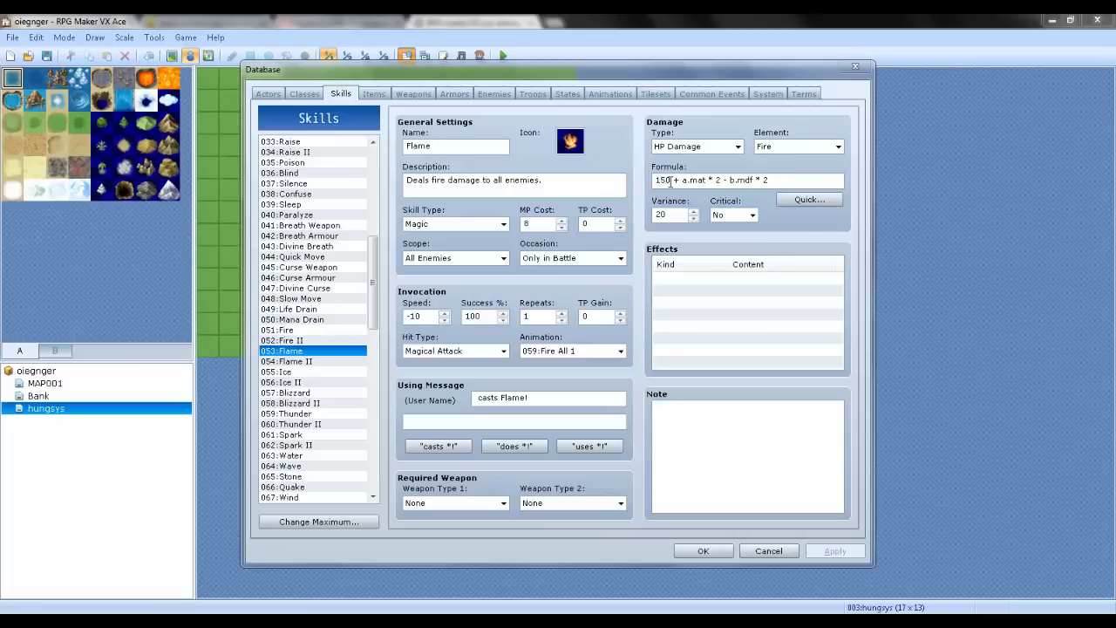
mouse_move(535, 621)
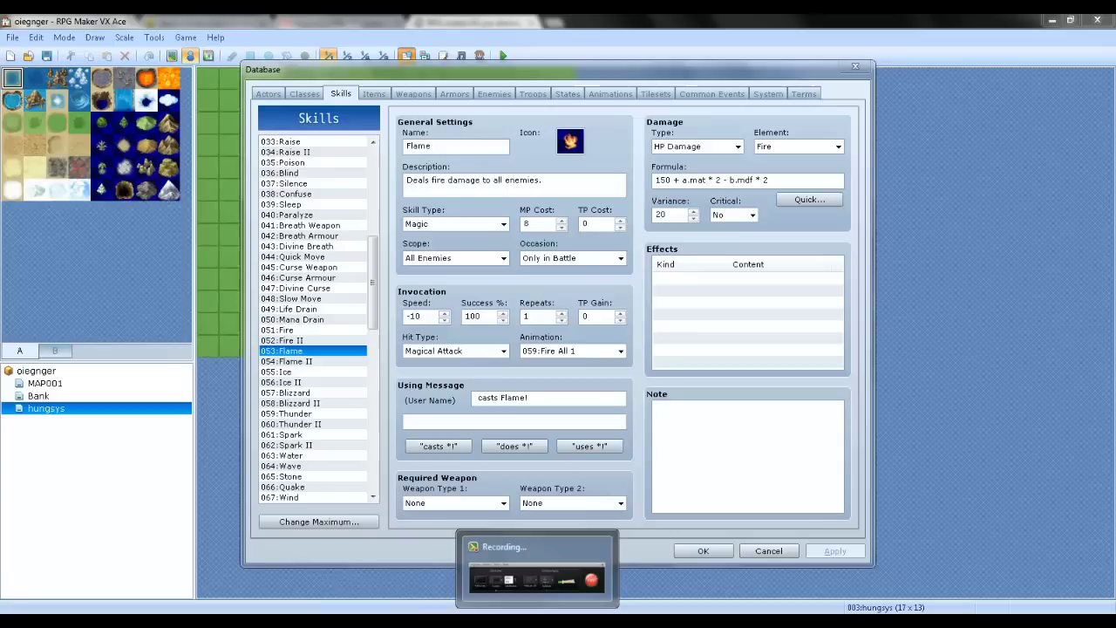
left_click(534, 577)
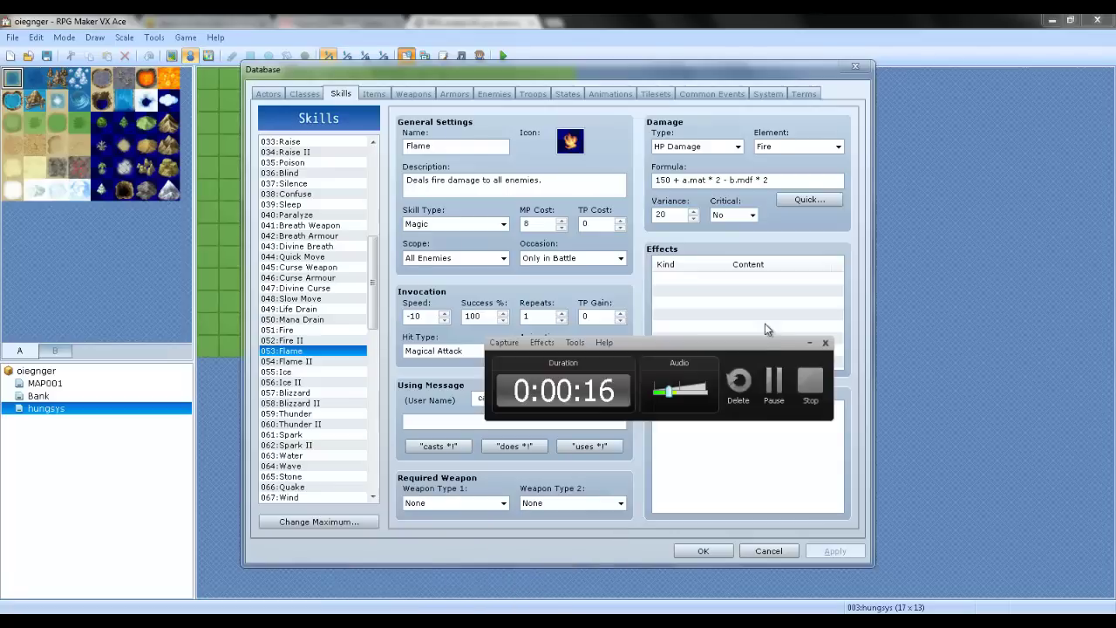
left_click(773, 376)
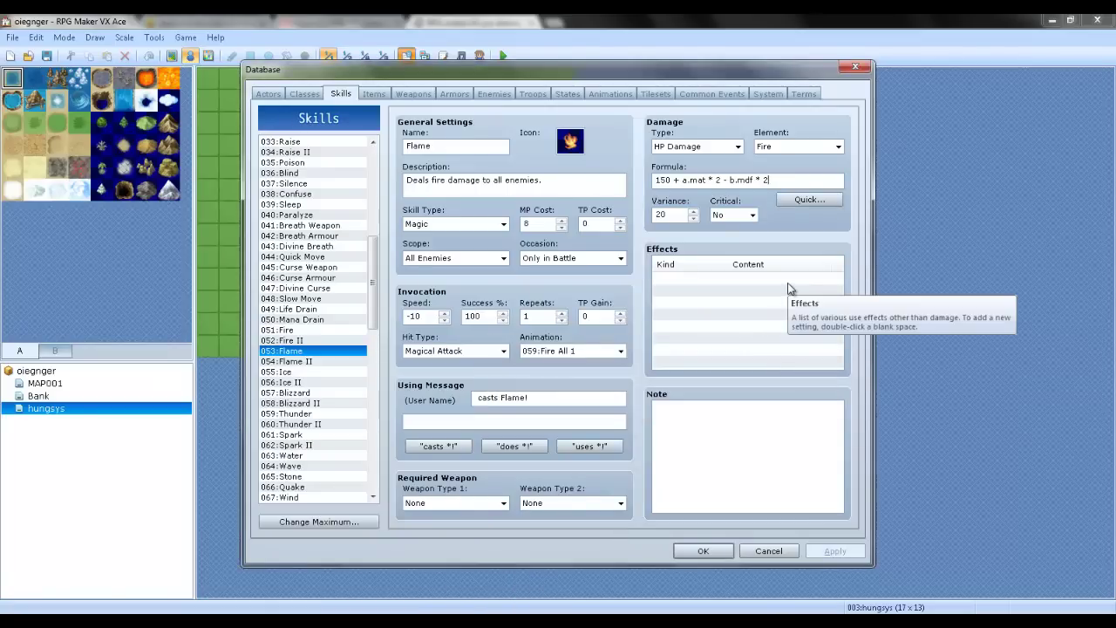
Replace the Flame skill's damage formula with "a.mat * 4"
mouse_move(776, 181)
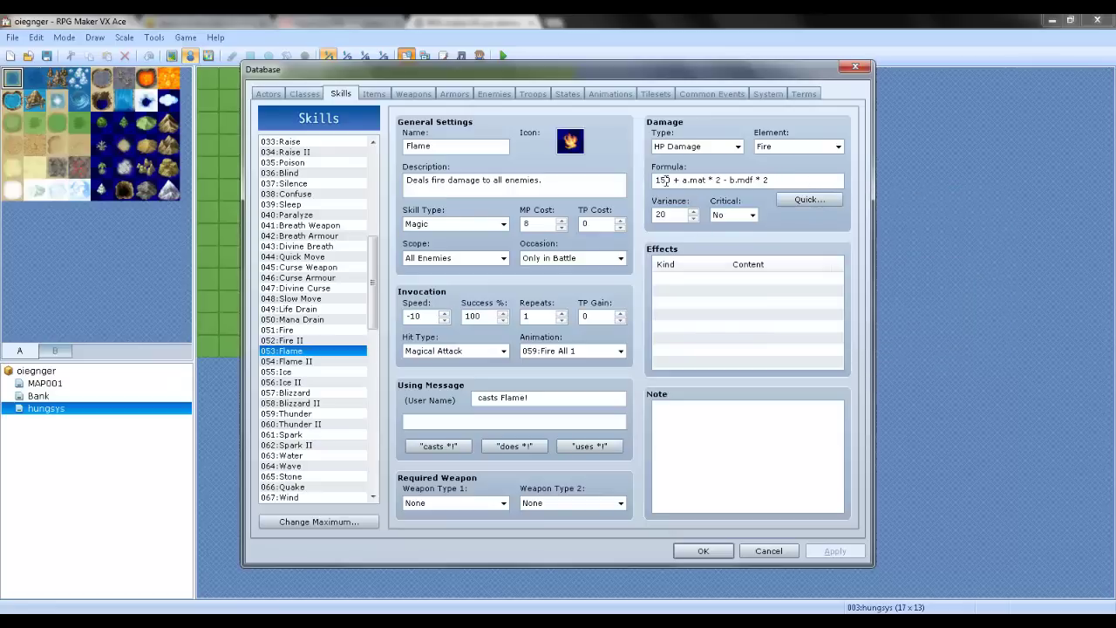
left_click_drag(792, 180, 583, 171)
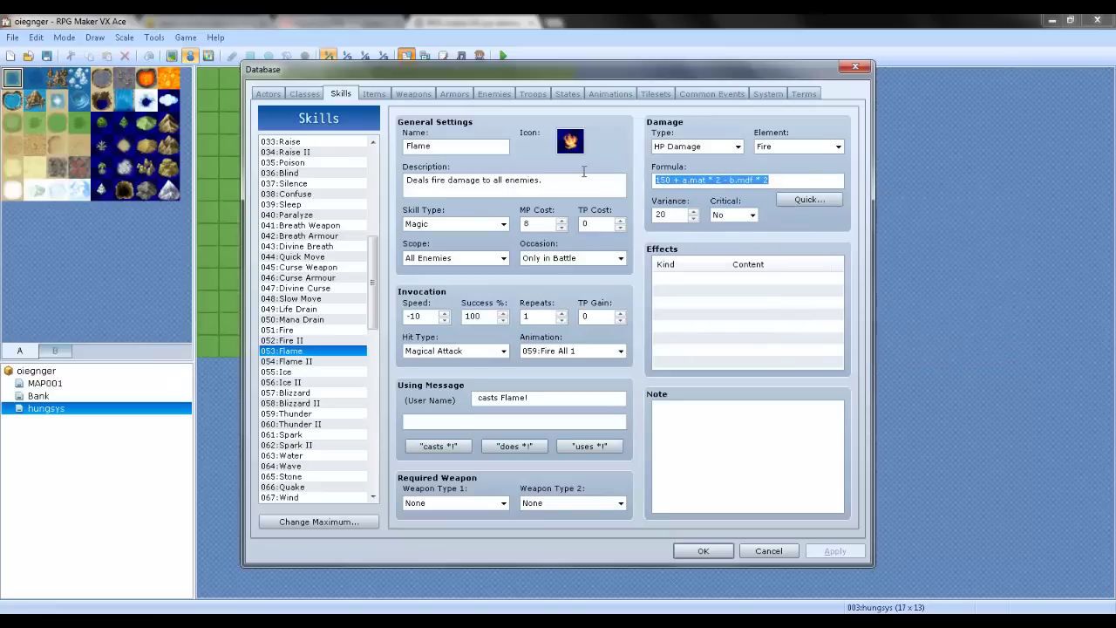
key("BackSpace")
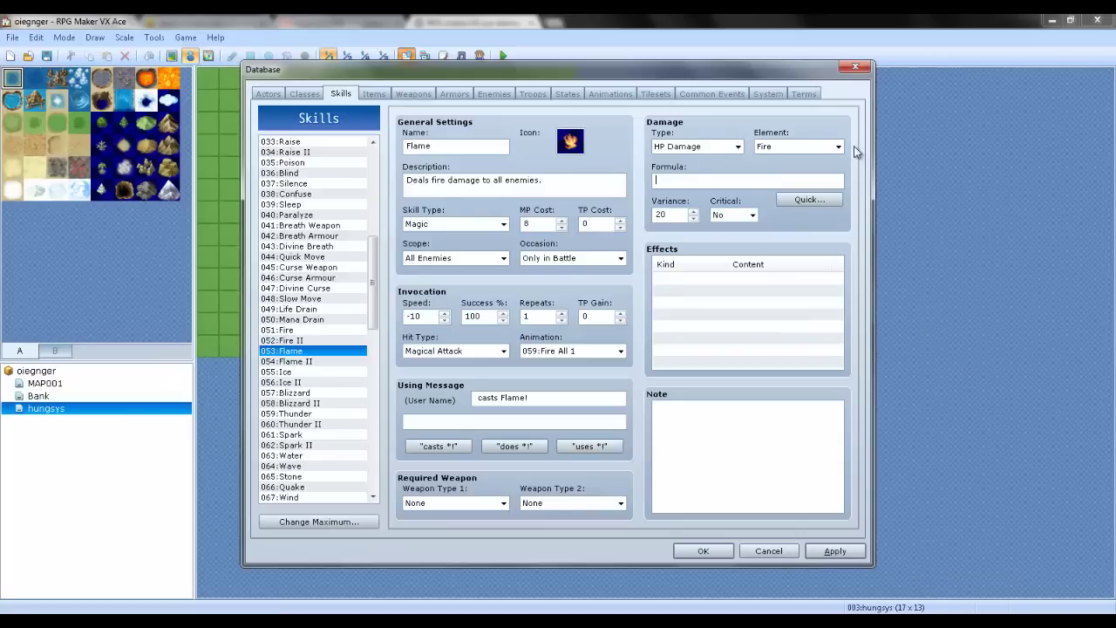
type("a")
type(" n")
key("BackSpace")
key("BackSpace")
key("BackSpace")
type("a.mat * 4")
Examine the Variance setting in the Flame skill's damage settings
left_click_drag(671, 214, 646, 218)
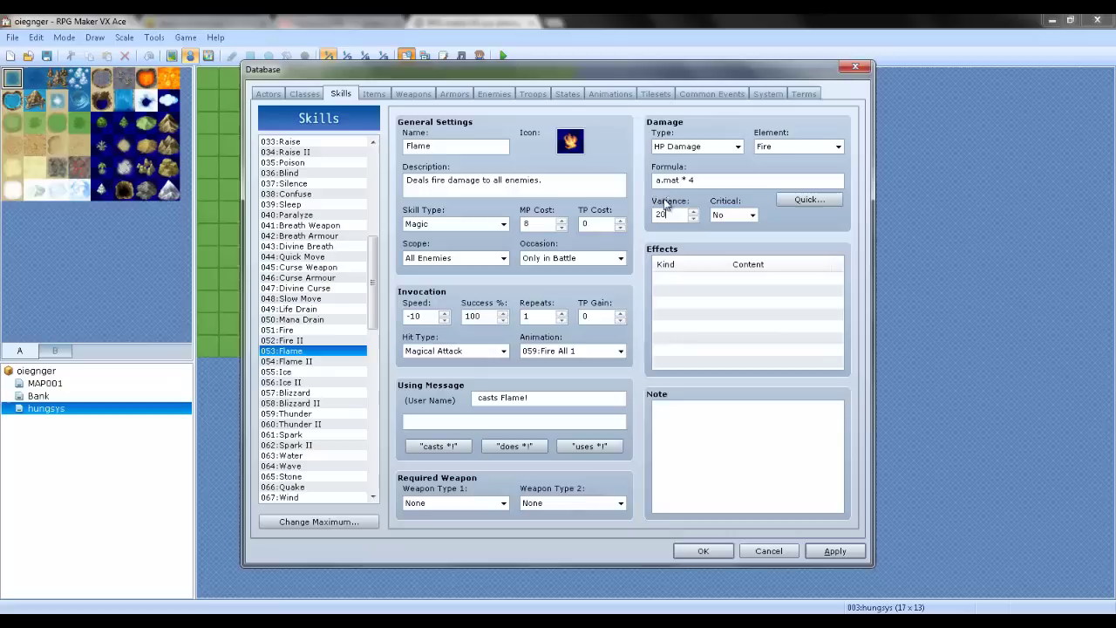
type("10")
left_click_drag(670, 213, 653, 214)
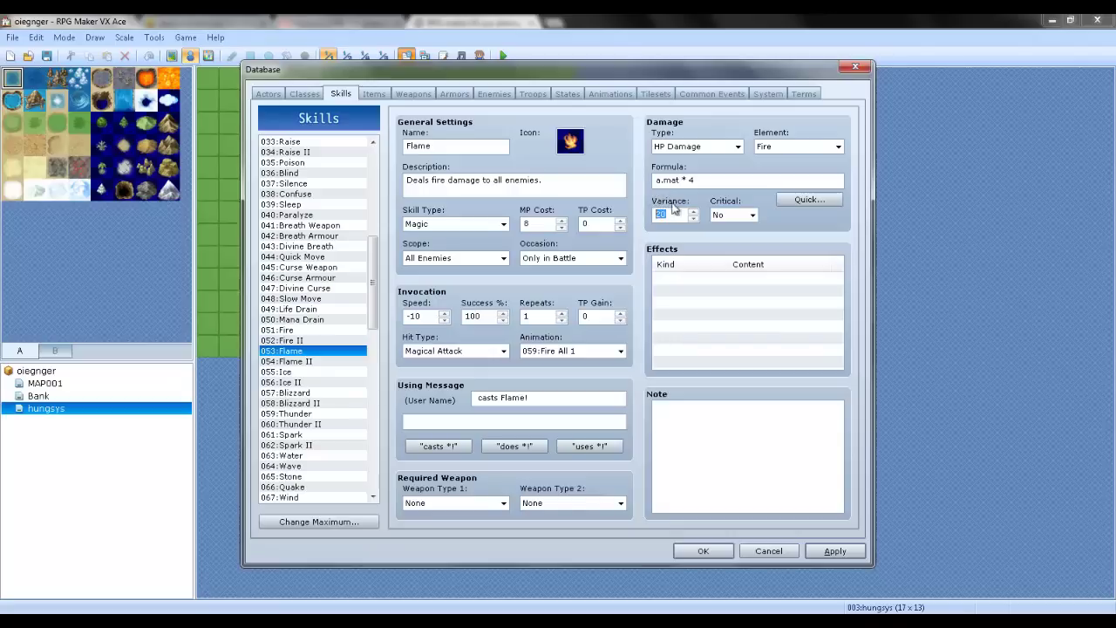
mouse_move(683, 203)
left_click(674, 218)
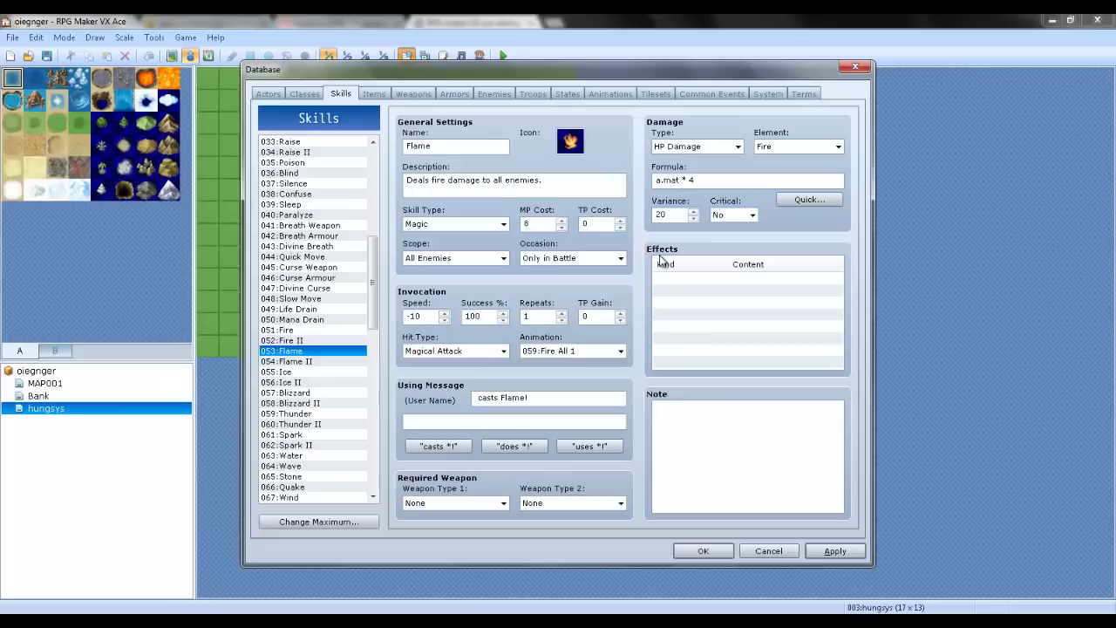
mouse_move(661, 259)
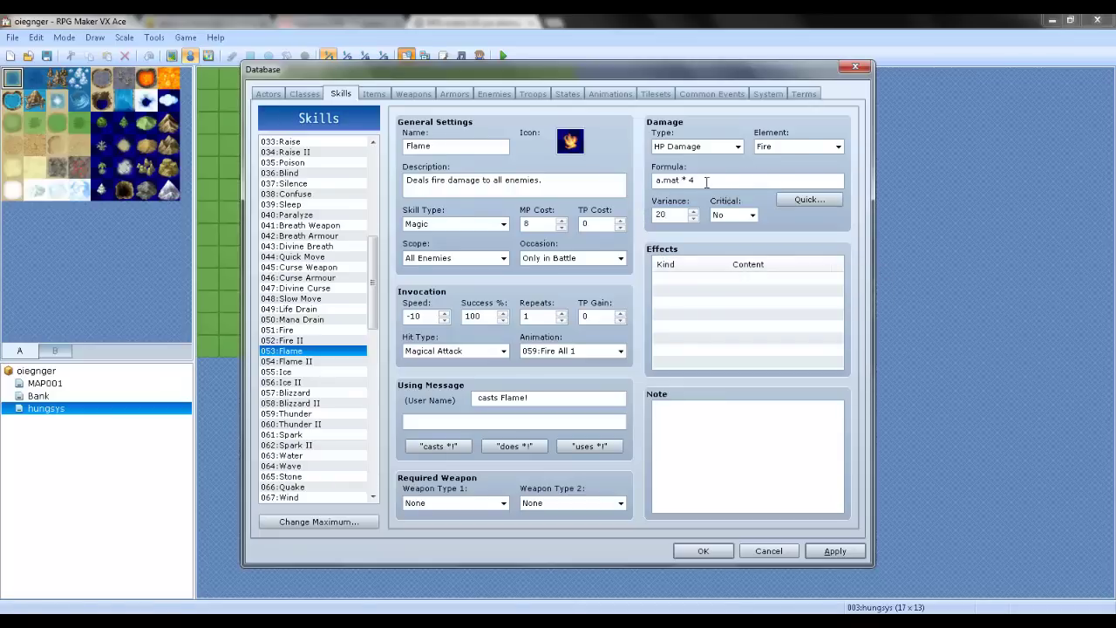
mouse_move(686, 207)
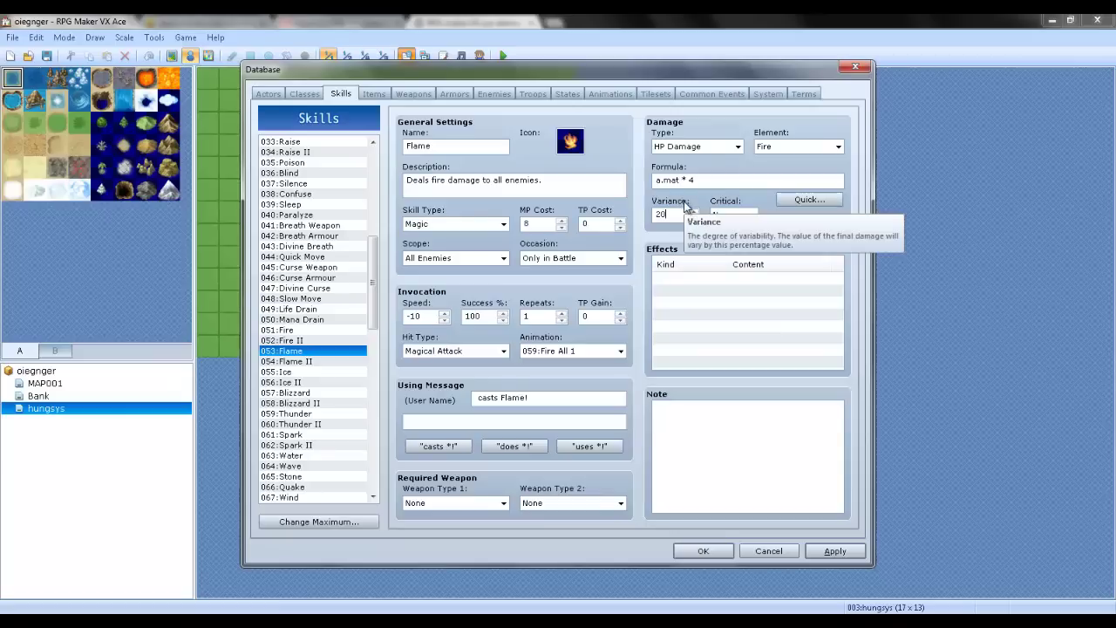
Append "- b.mdf" to the Flame formula so that the target's magic defence is subtracted
double_click(719, 180)
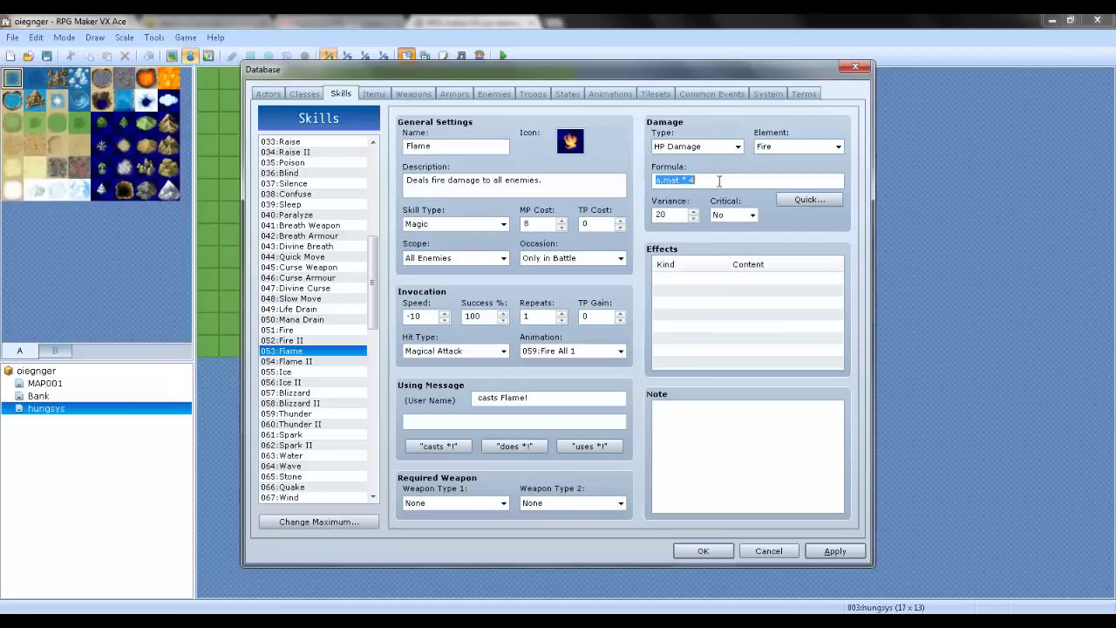
left_click(709, 185)
type("-")
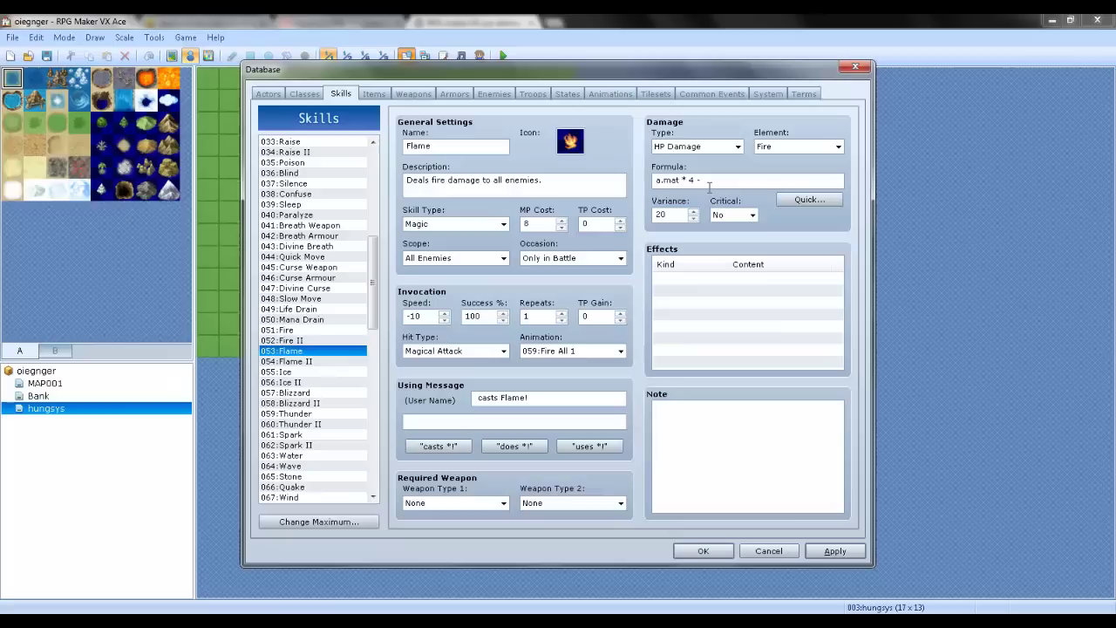
type(" b.mdf")
Review the Soldier class's parameter curves to identify the stats that damage formulas can use
left_click(314, 93)
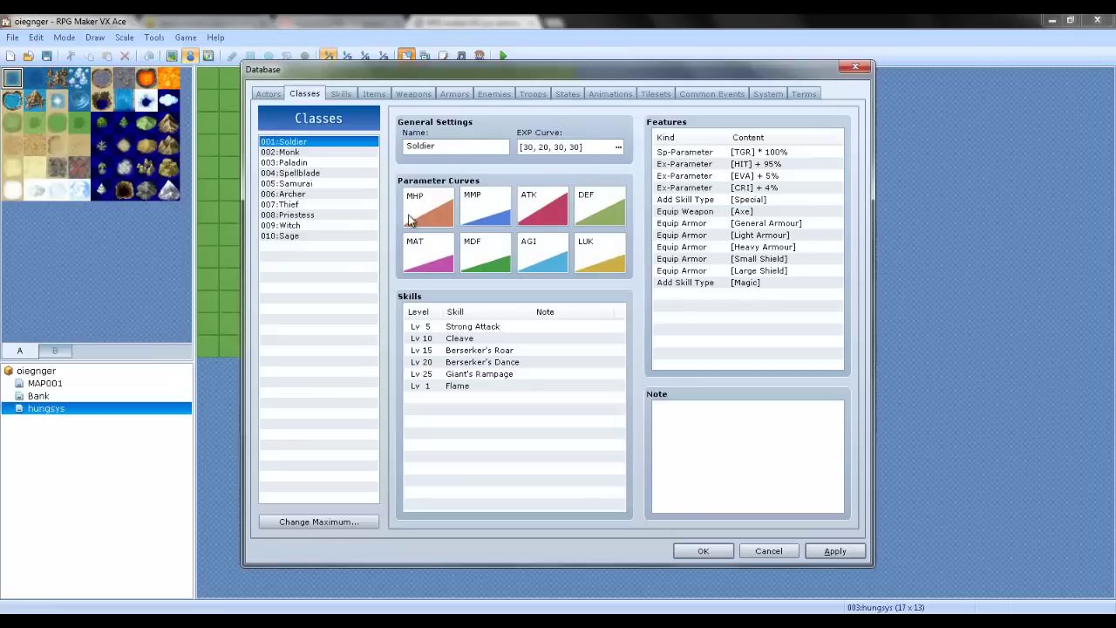
left_click(425, 248)
left_click(477, 254)
left_click(495, 211)
left_click(438, 211)
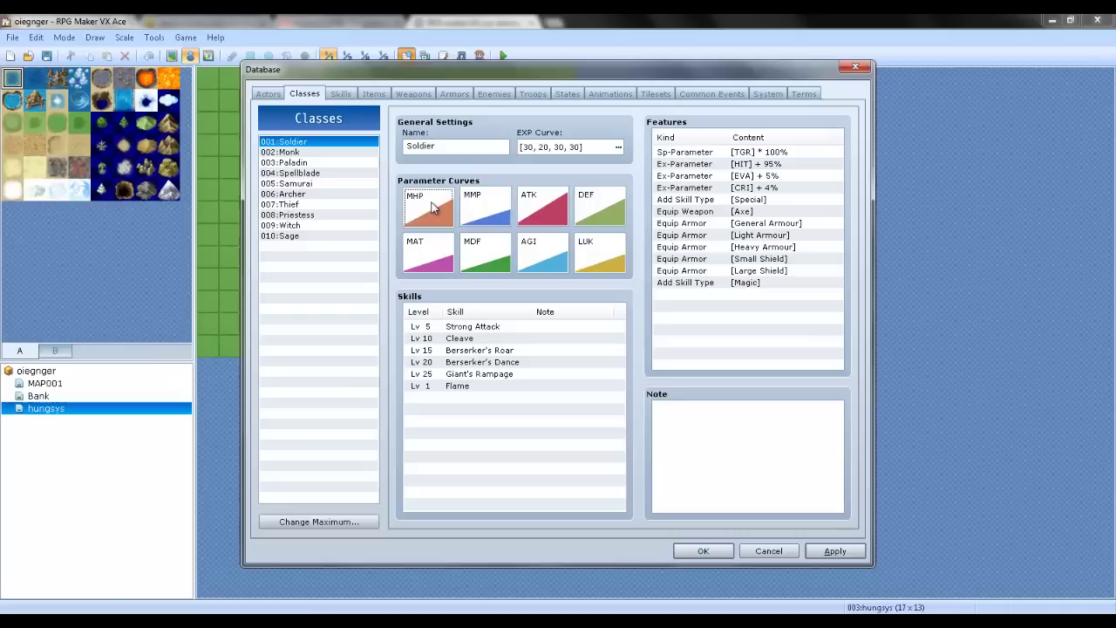
left_click(544, 204)
left_click(562, 261)
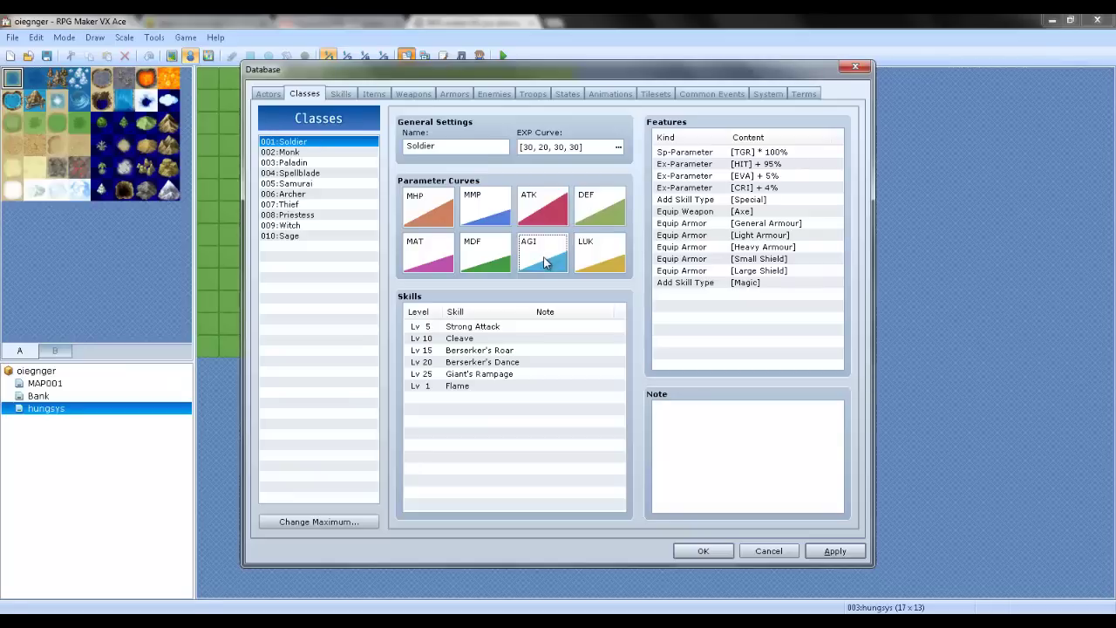
left_click(598, 259)
left_click(598, 209)
left_click(533, 93)
Return to the Flame skill and extend its damage formula to "a.mat * 4 - b.mdf * 2"
left_click(340, 93)
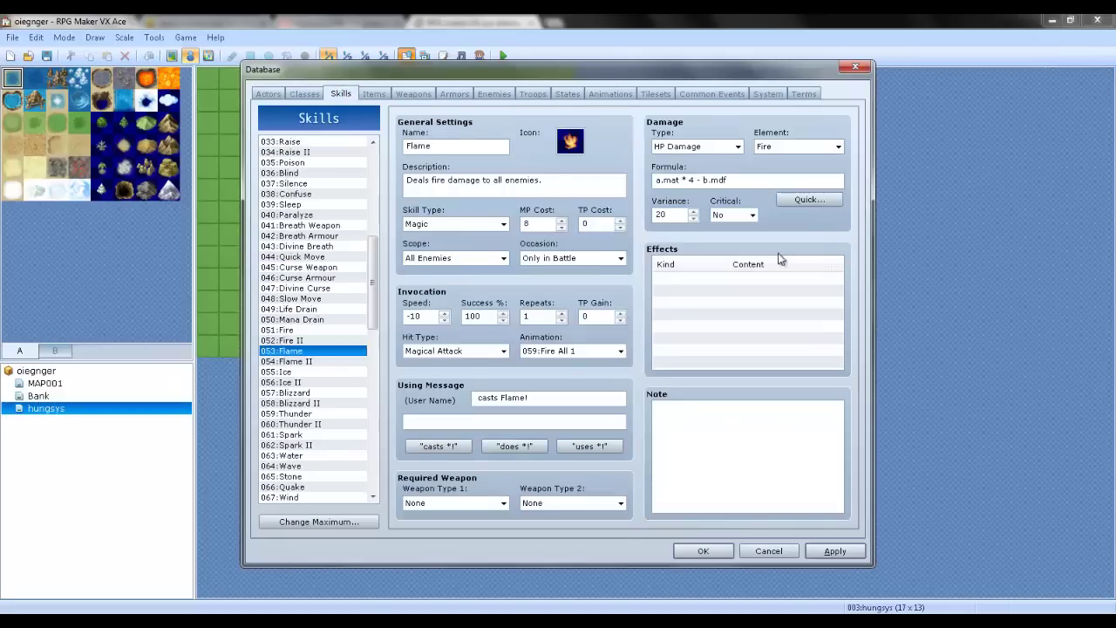
left_click_drag(703, 179, 771, 187)
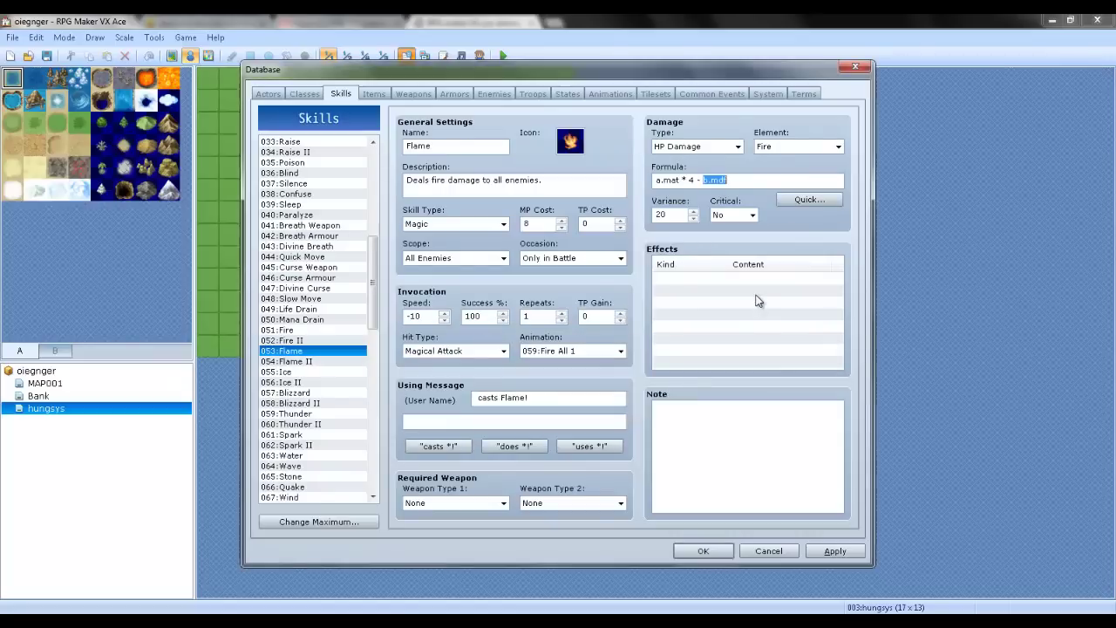
left_click(764, 181)
type("*2")
key("BackSpace")
type("2")
Try a flat base damage by putting "5000 +" in front of the Flame formula, and remove it again
key("Home")
type("5000 +")
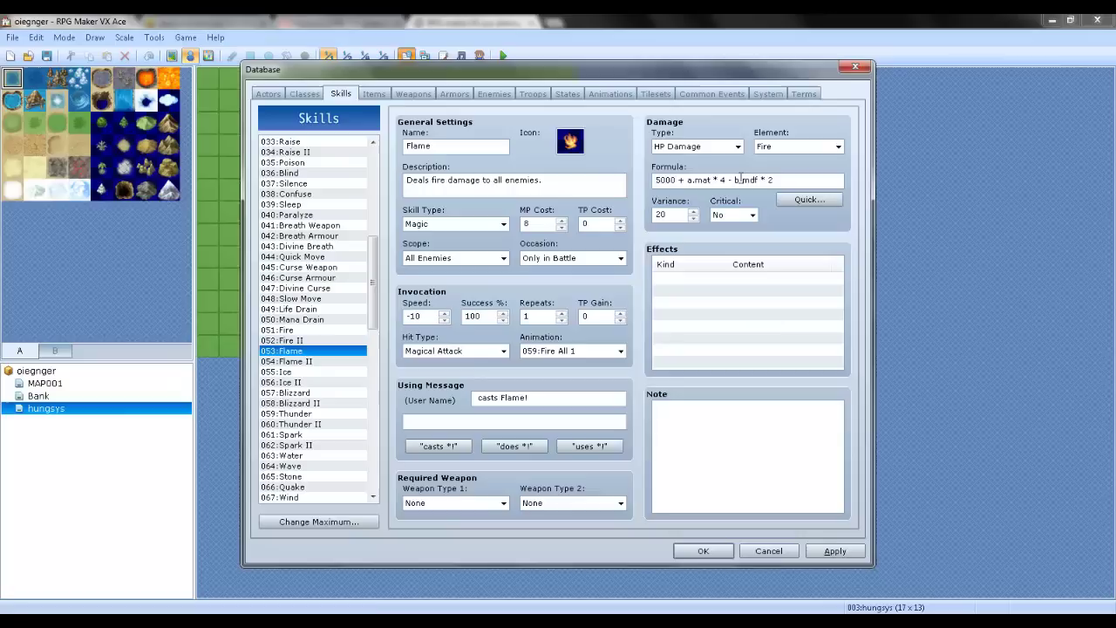
key("BackSpace")
key("BackSpace")
key("BackSpace")
key("BackSpace")
key("BackSpace")
key("BackSpace")
key("BackSpace")
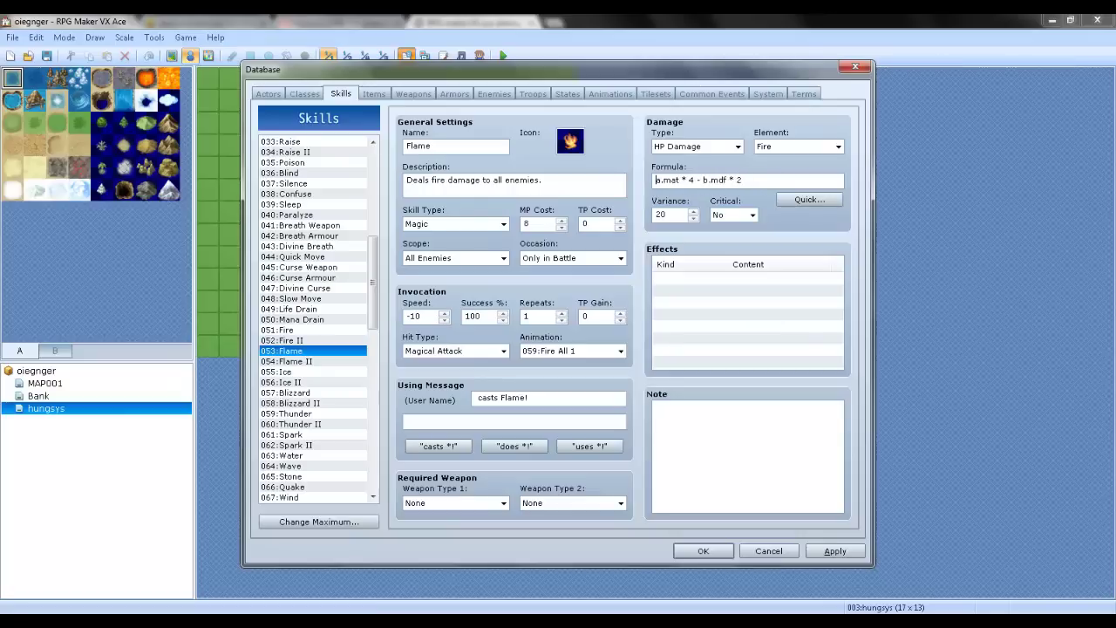
Apply the Flame formula change and check the Soldier class for the Magic skill type and the level 1 Flame skill
left_click(841, 552)
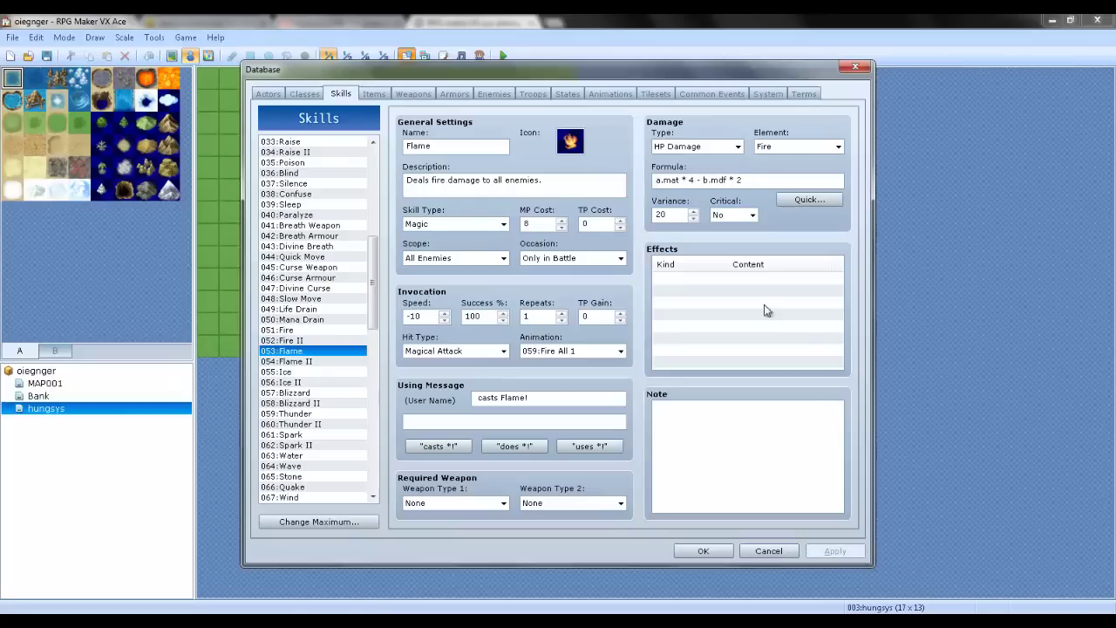
left_click(507, 94)
left_click(532, 94)
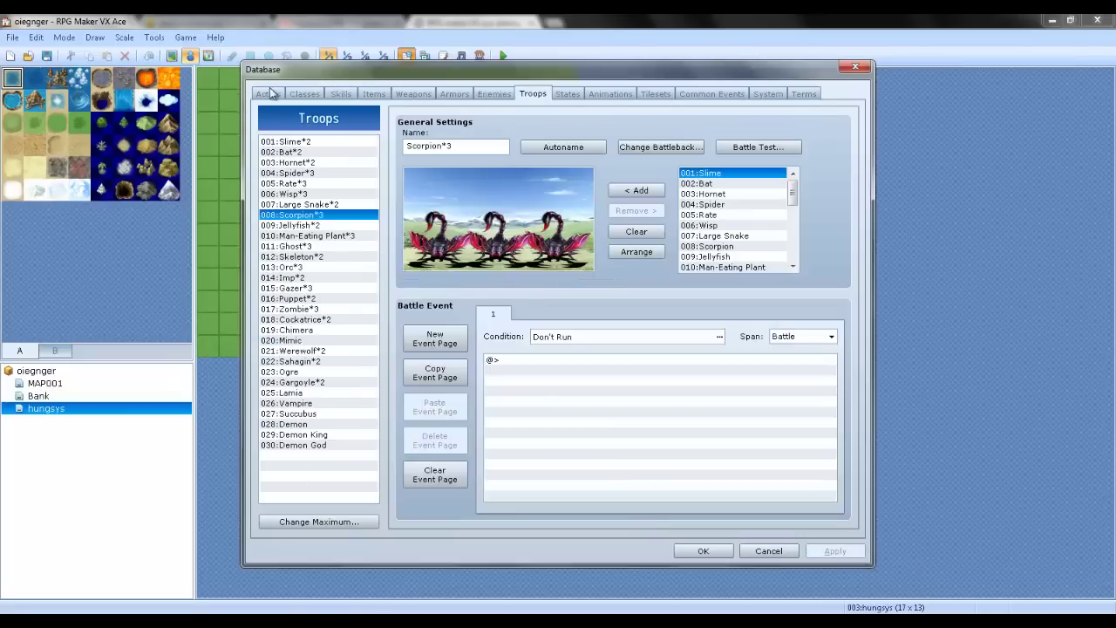
left_click(304, 94)
left_click(747, 286)
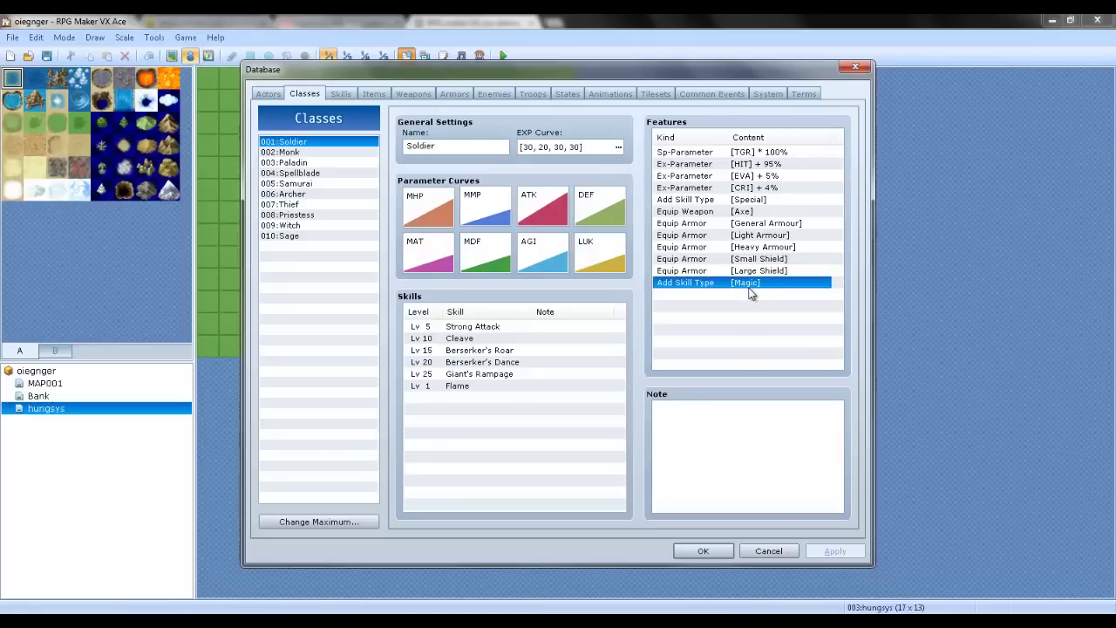
left_click(741, 296)
left_click(440, 386)
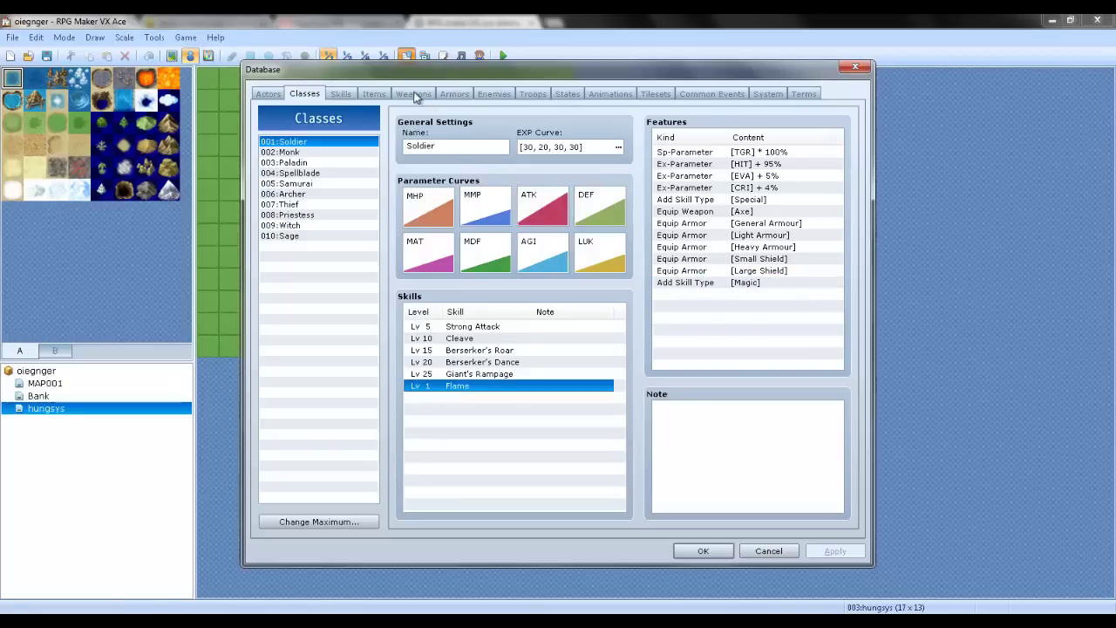
Start a battle test against the Scorpion*3 troop and proceed to the actor's command selection
left_click(493, 94)
left_click(533, 94)
left_click(758, 146)
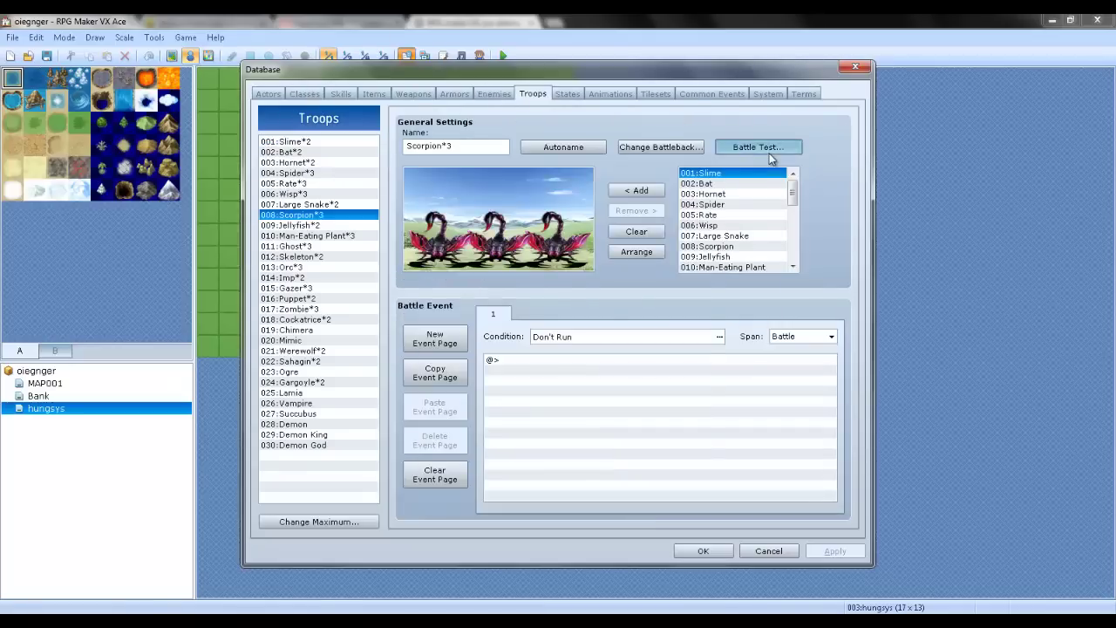
left_click(601, 416)
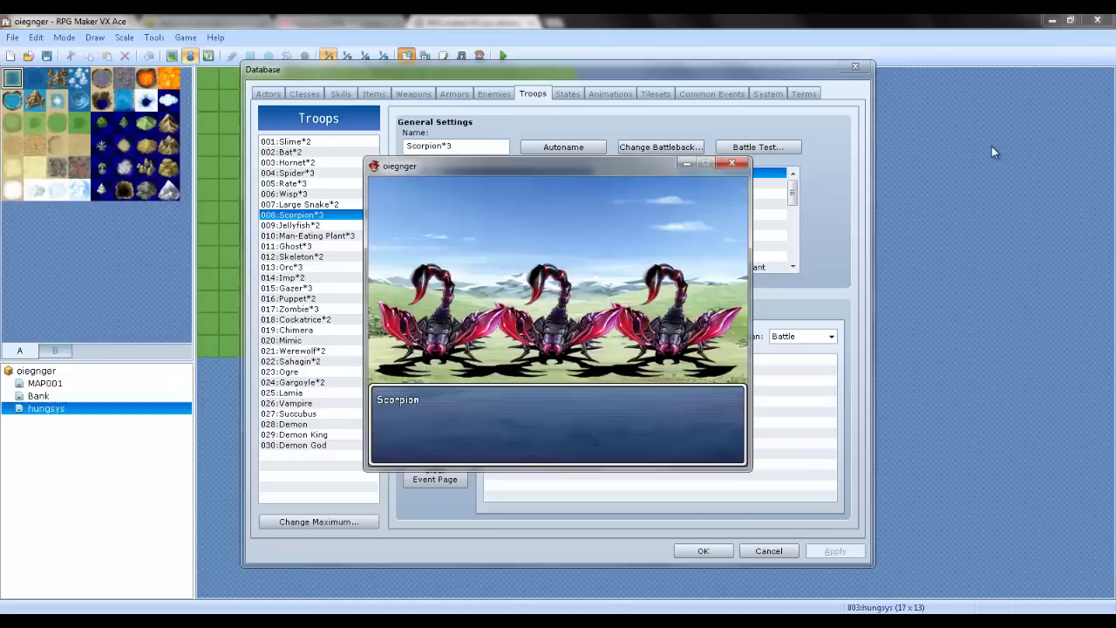
key("Return")
key("Return")
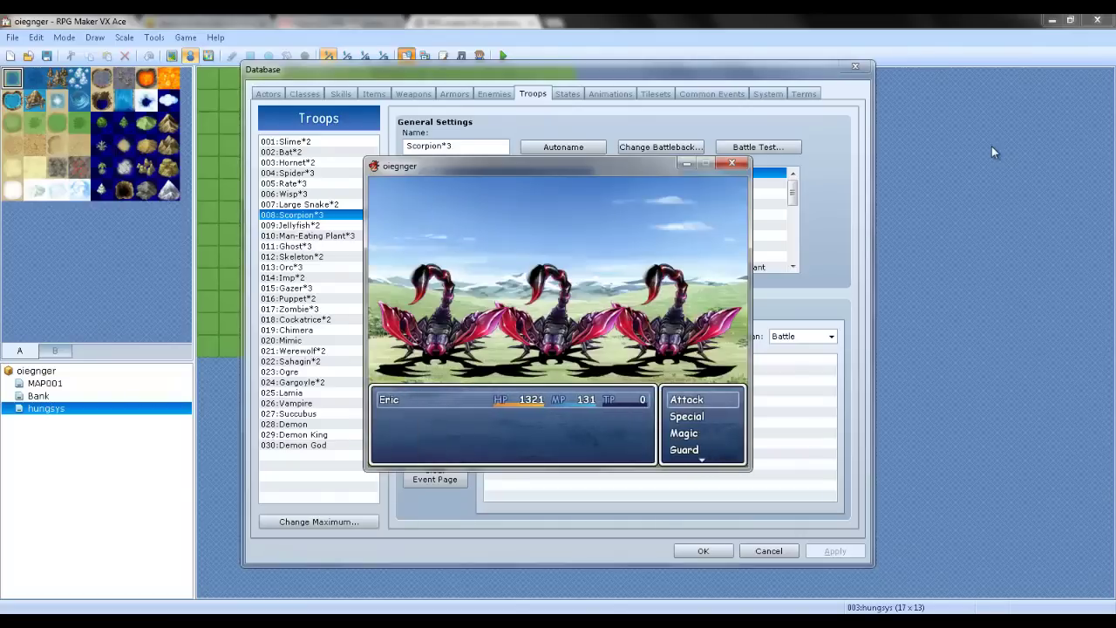
Cast the Flame magic on the scorpions in the battle test to check its damage, and close the test window
key("Down")
key("Down")
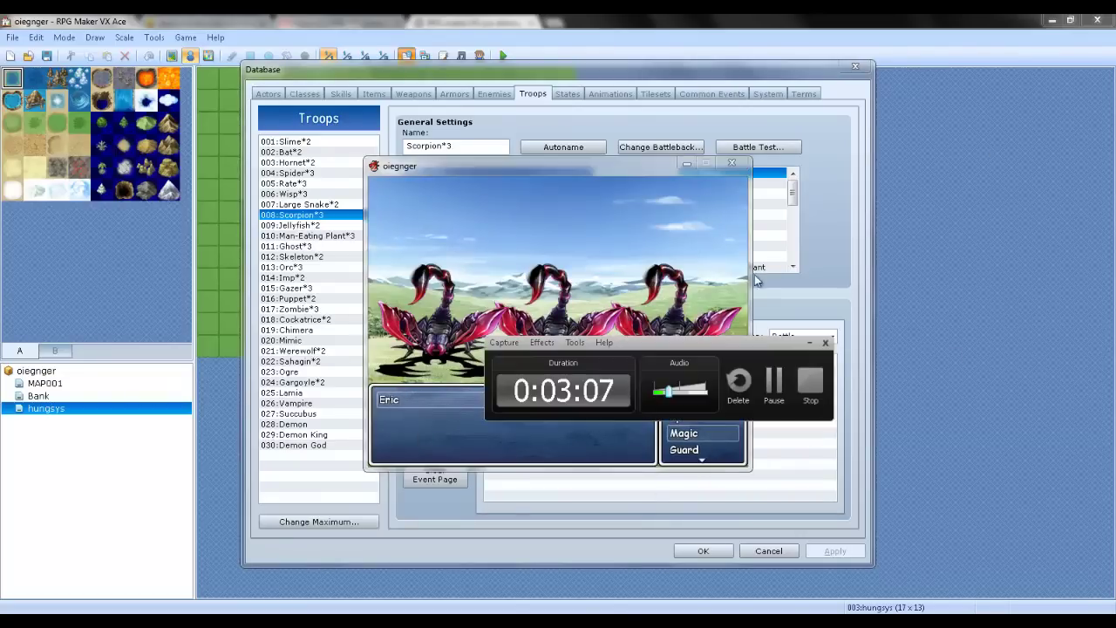
left_click(787, 379)
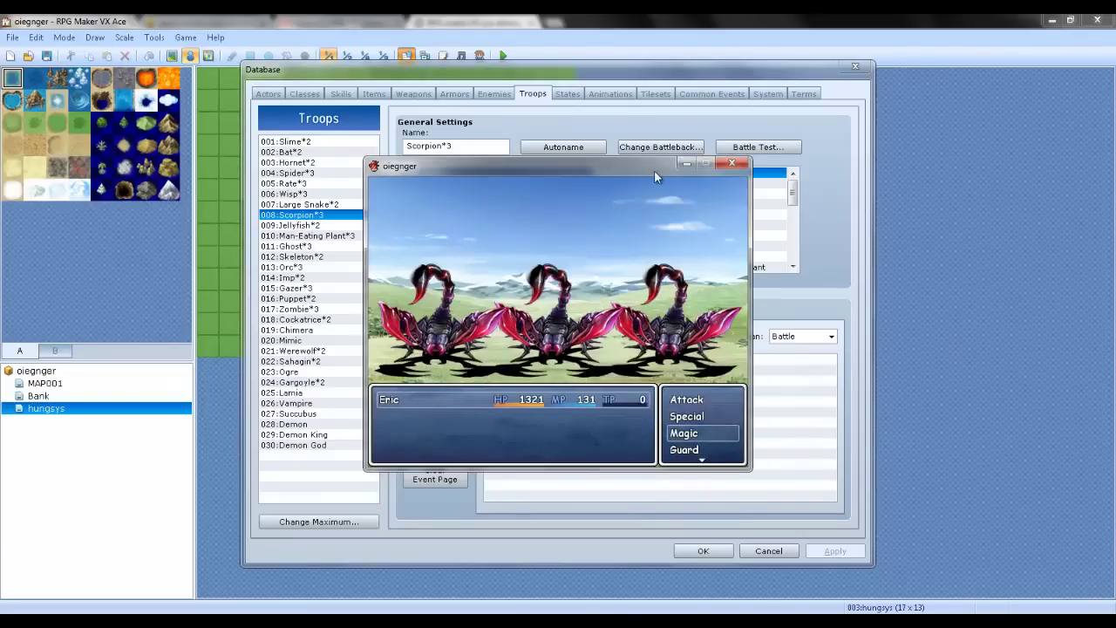
key("Down")
key("Down")
key("Down")
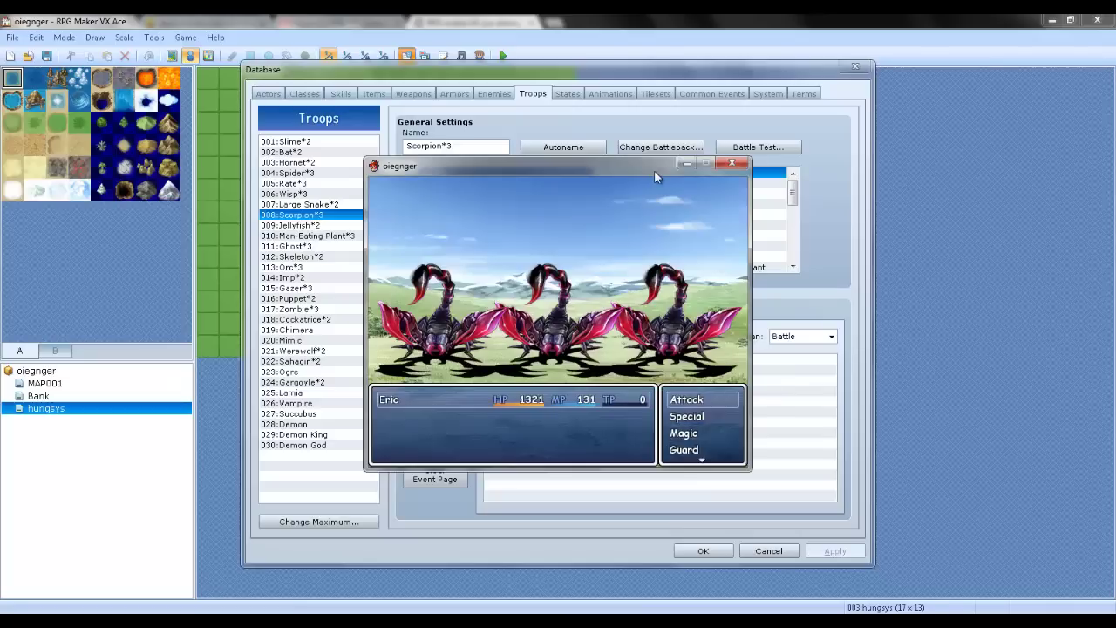
key("Up")
key("Up")
key("Up")
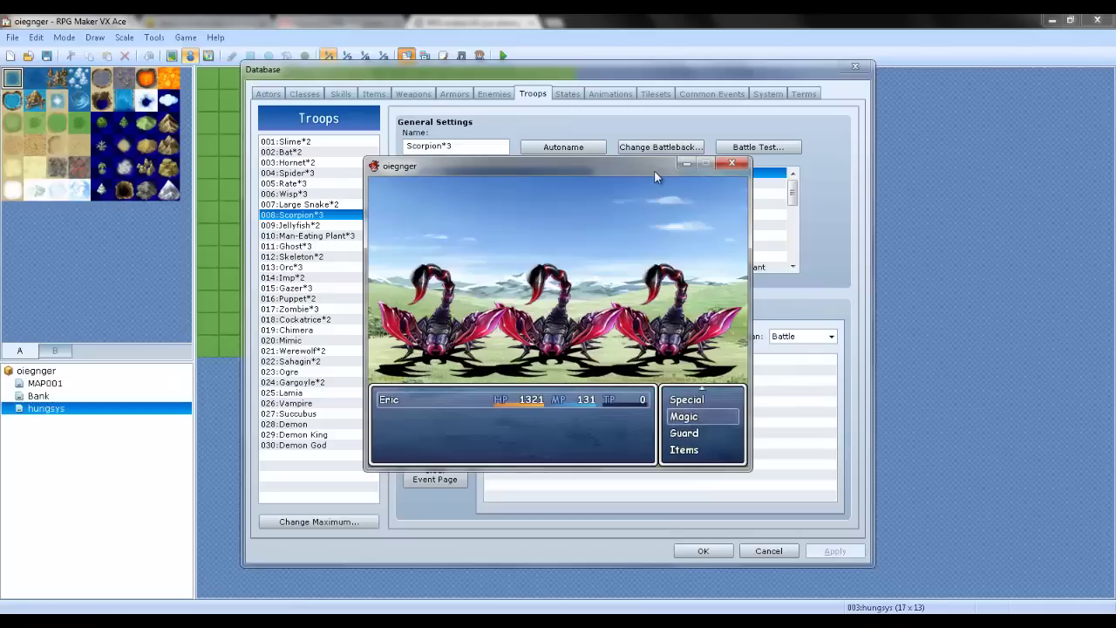
key("Return")
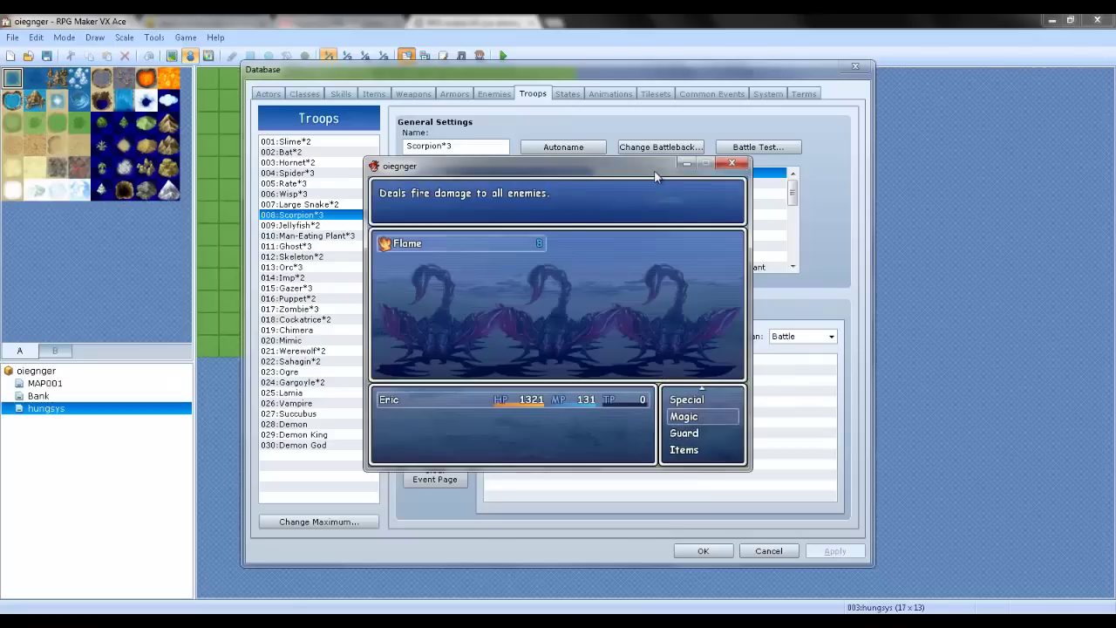
key("Return")
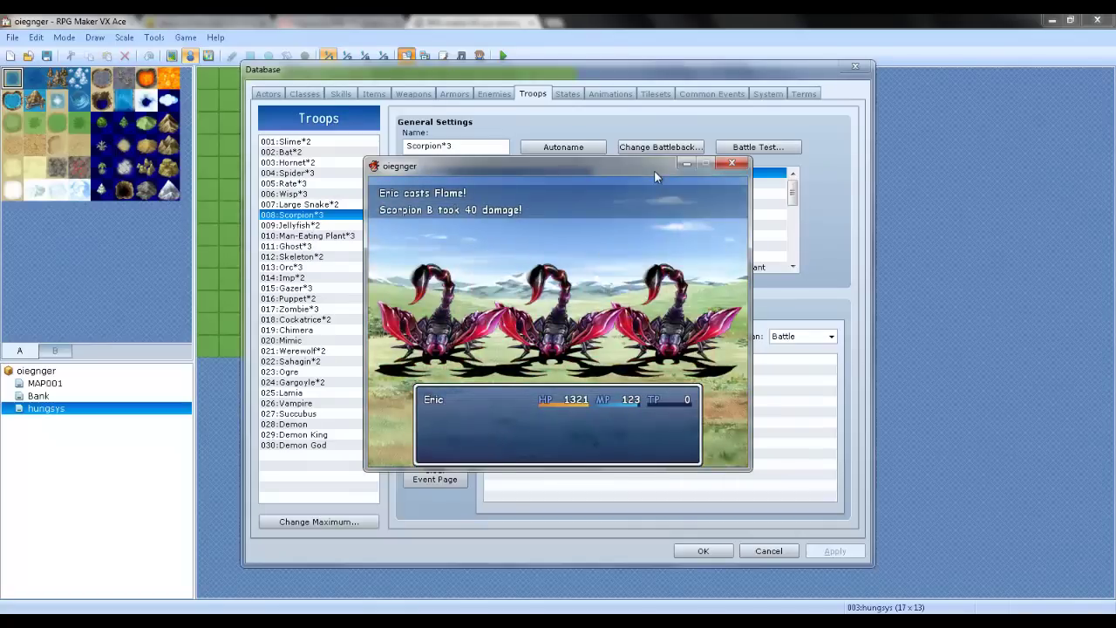
left_click(732, 163)
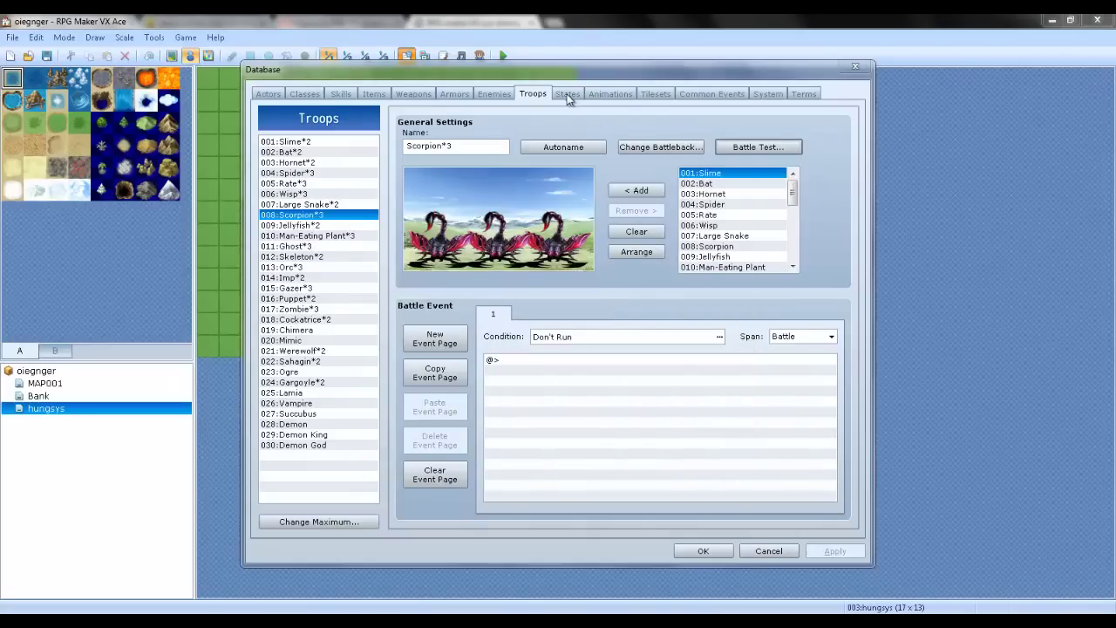
Open the calculator beside the Flame skill and look up the Soldier class's MAT value at level 1
left_click(610, 94)
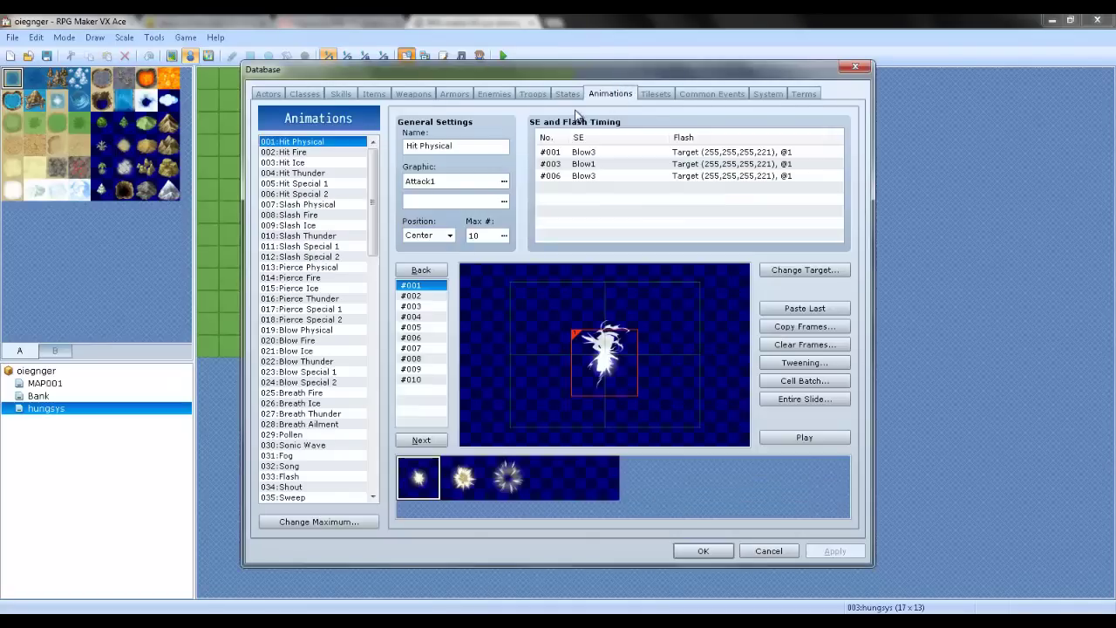
left_click(427, 95)
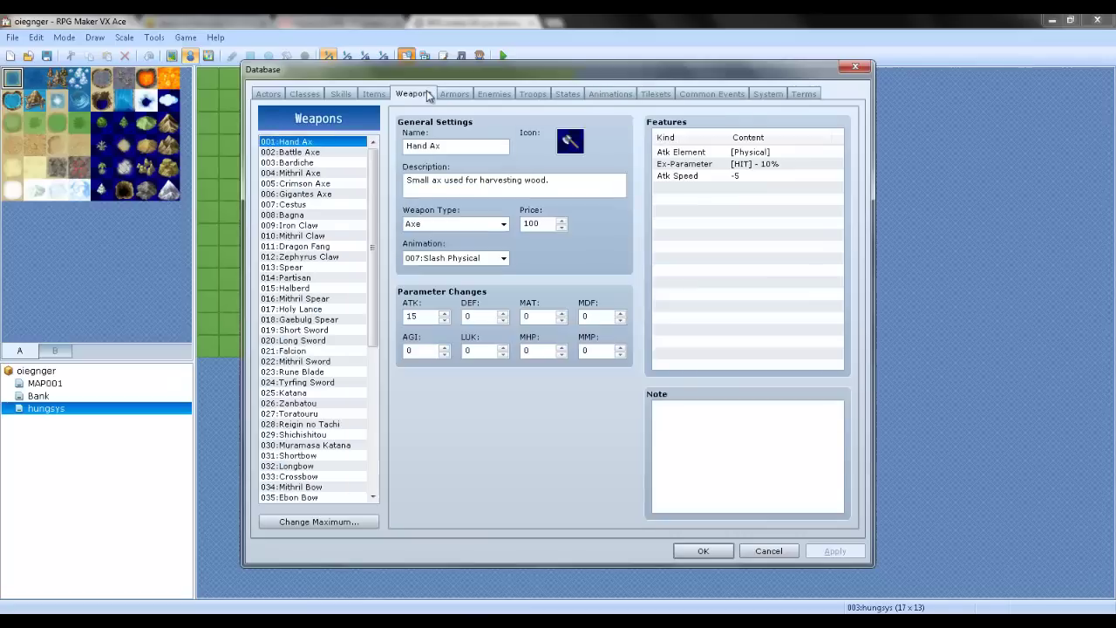
left_click(347, 93)
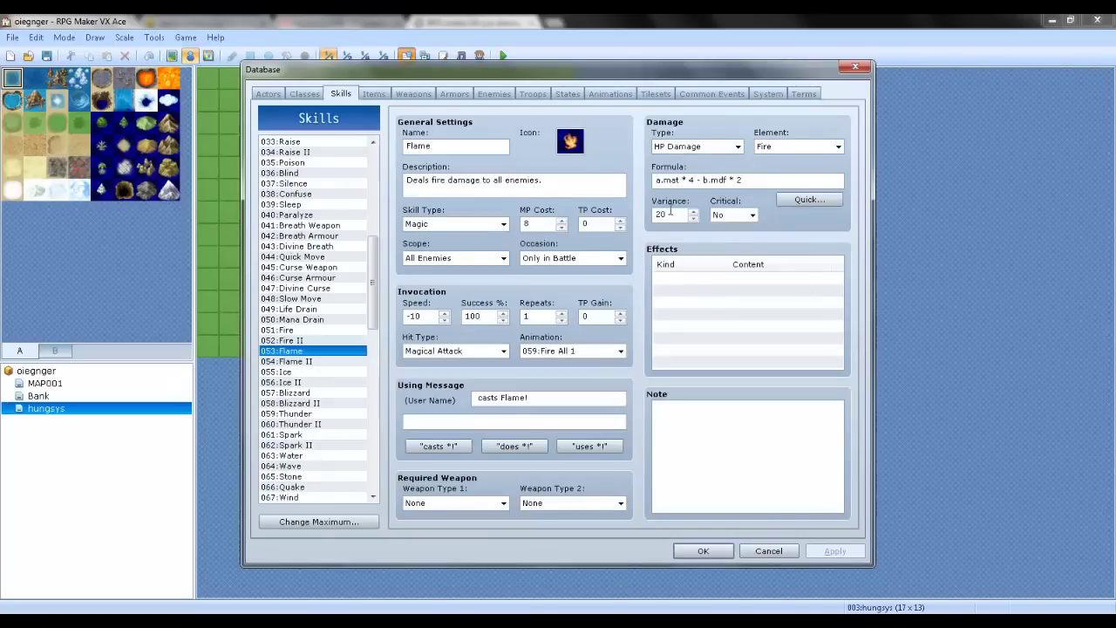
left_click(527, 614)
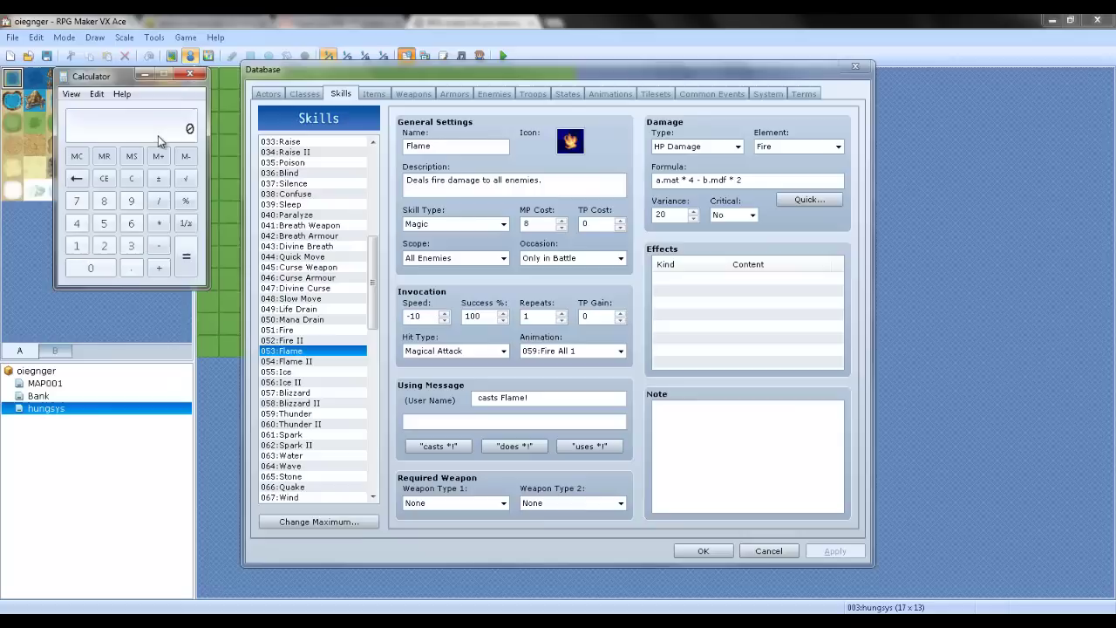
left_click(304, 99)
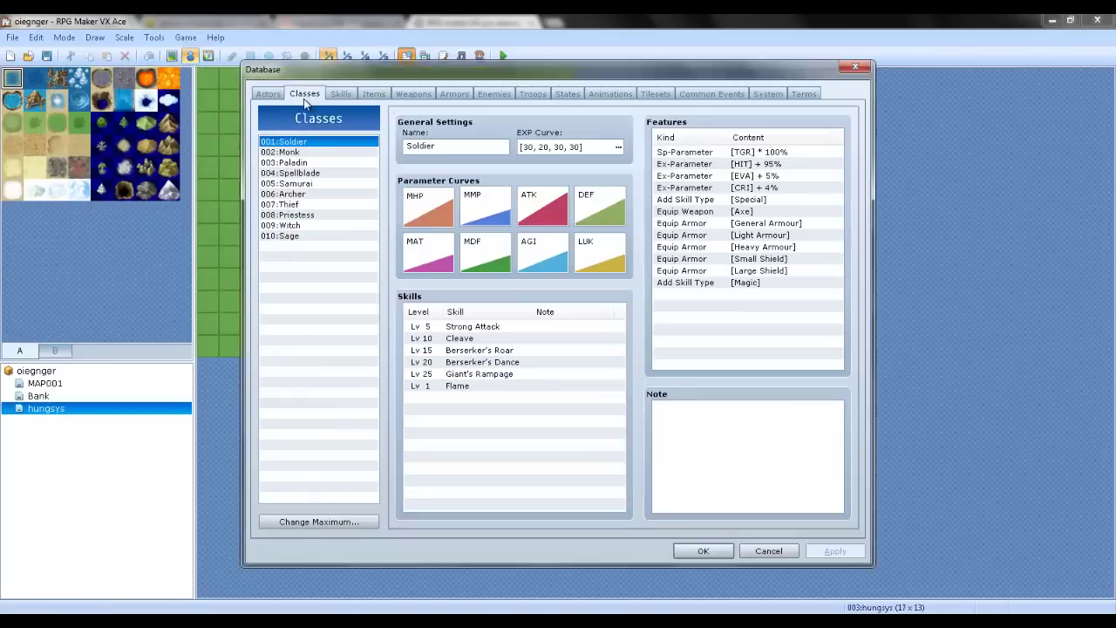
double_click(430, 262)
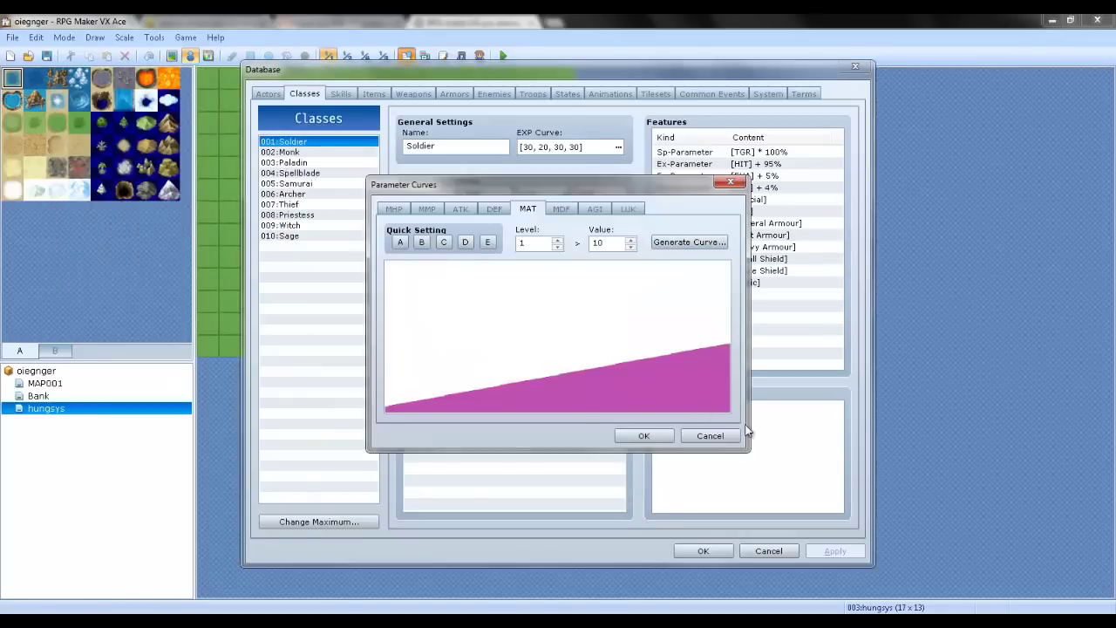
left_click(718, 440)
Return to the Flame skill's formula and work out its attacker term, a.mat * 4, in the calculator
left_click(424, 92)
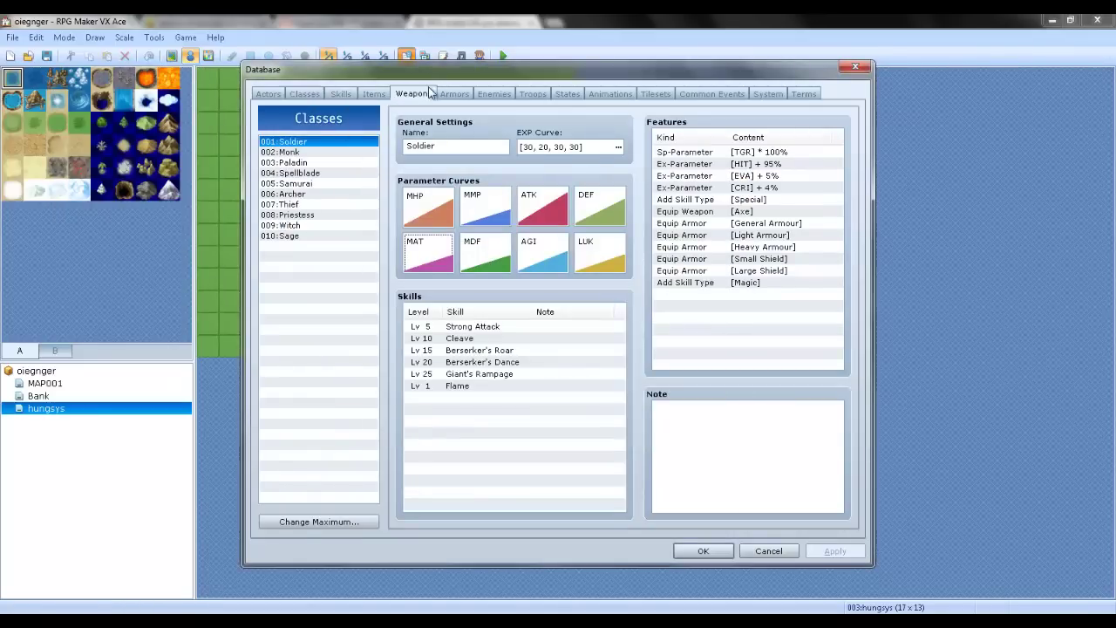
left_click(462, 95)
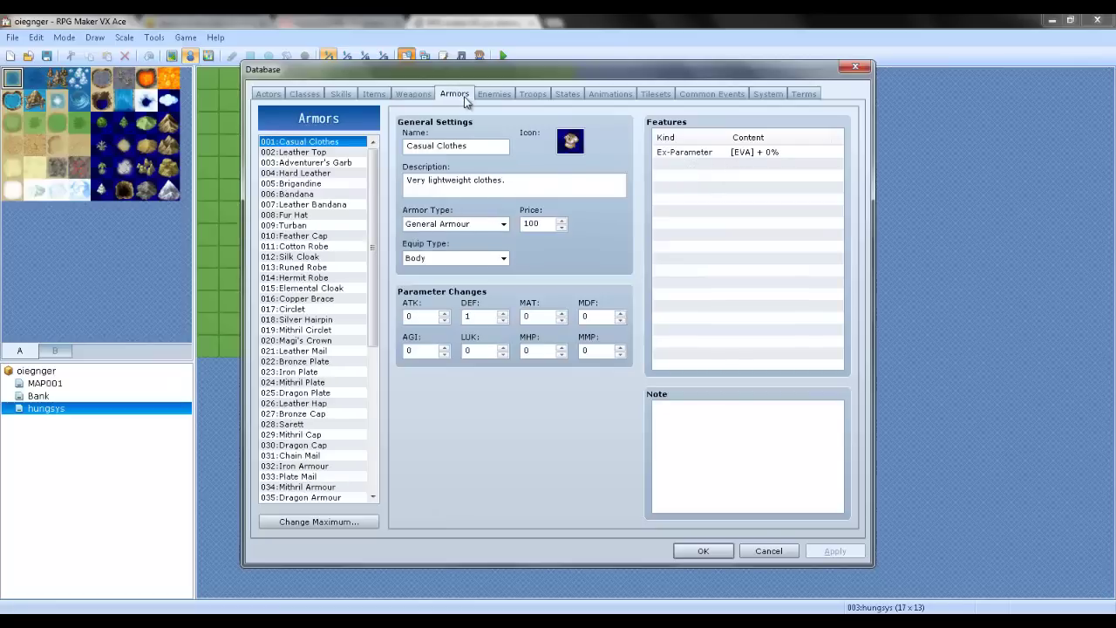
left_click(340, 94)
left_click(374, 94)
left_click(340, 94)
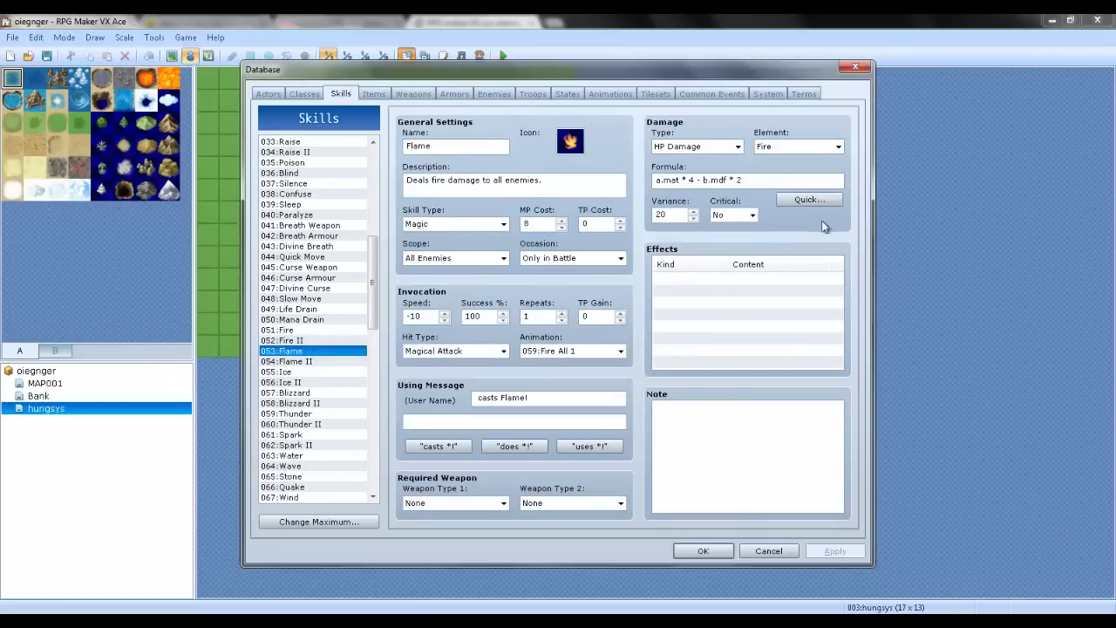
left_click(755, 182)
key("alt+Tab")
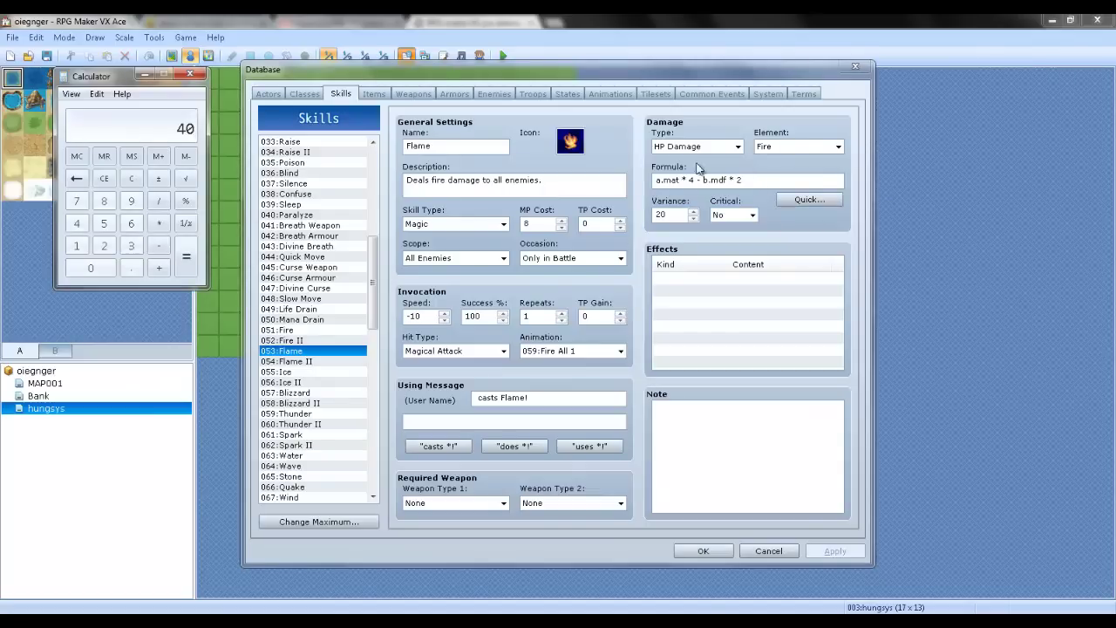
Look up the Scorpion enemy's MDF and subtract 25 from the value in the calculator
left_click(527, 93)
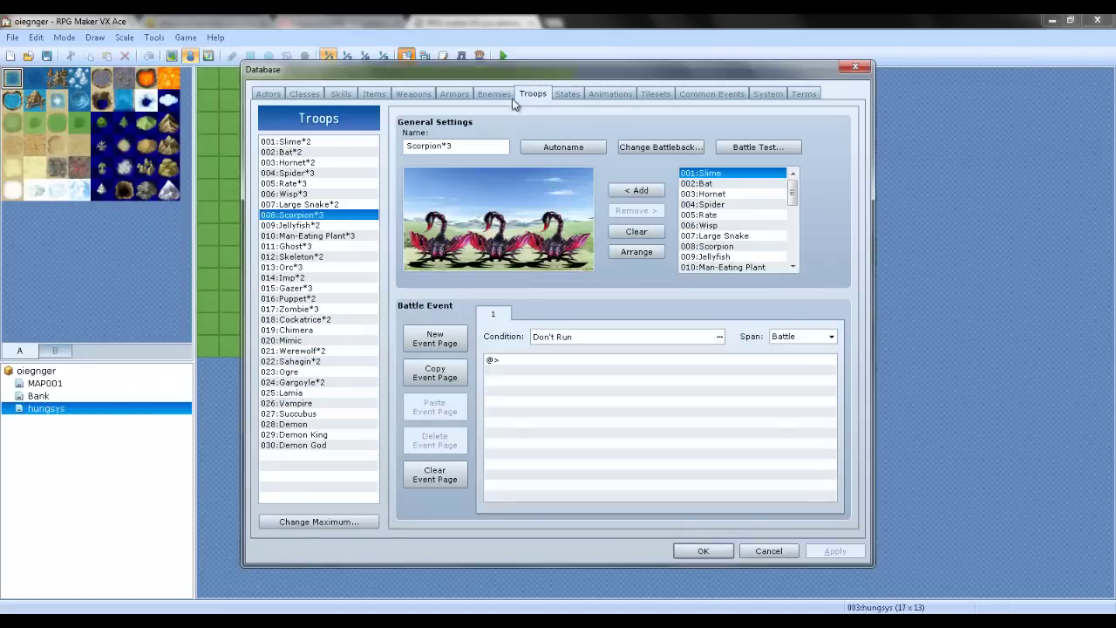
left_click(493, 94)
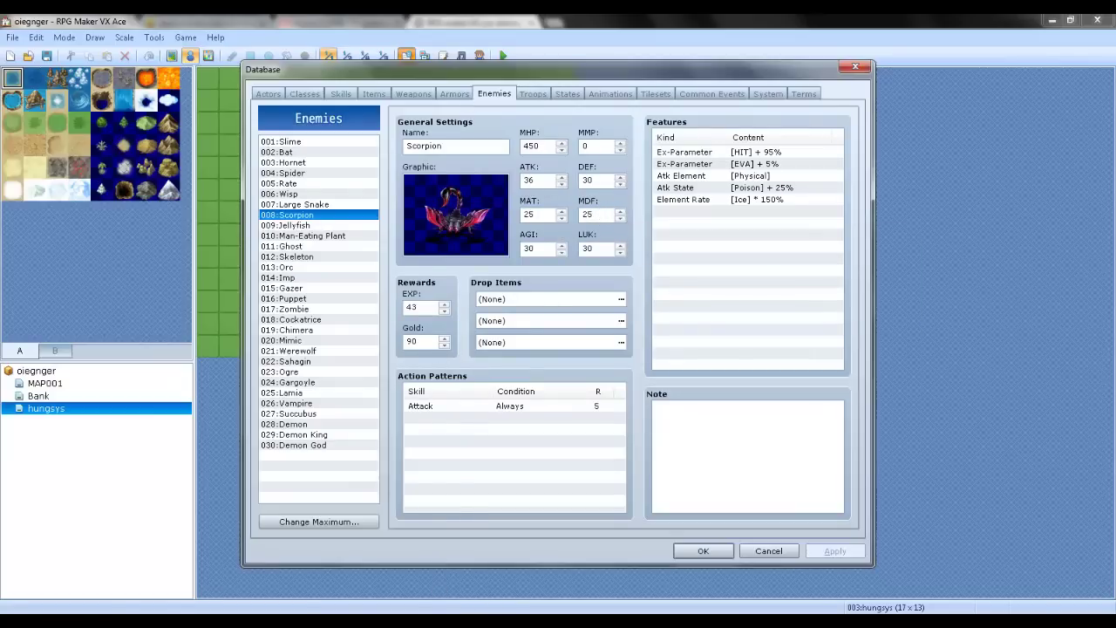
key("alt+Tab")
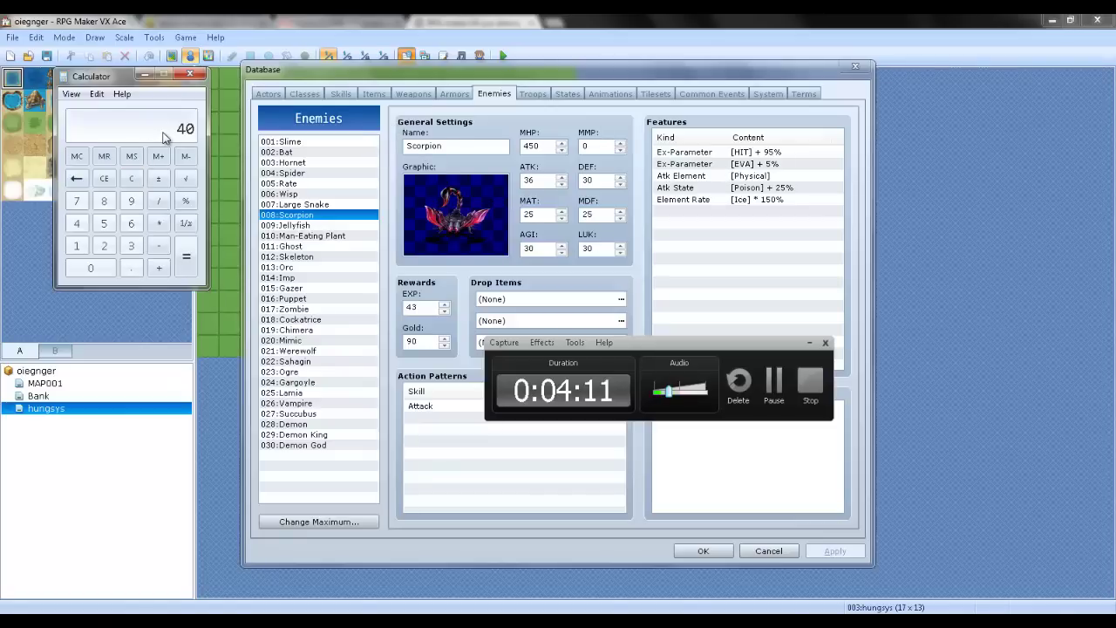
type("-25")
key("Return")
Return to the Flame skill and examine the target term, b.mdf * 2, in its damage formula
left_click(465, 91)
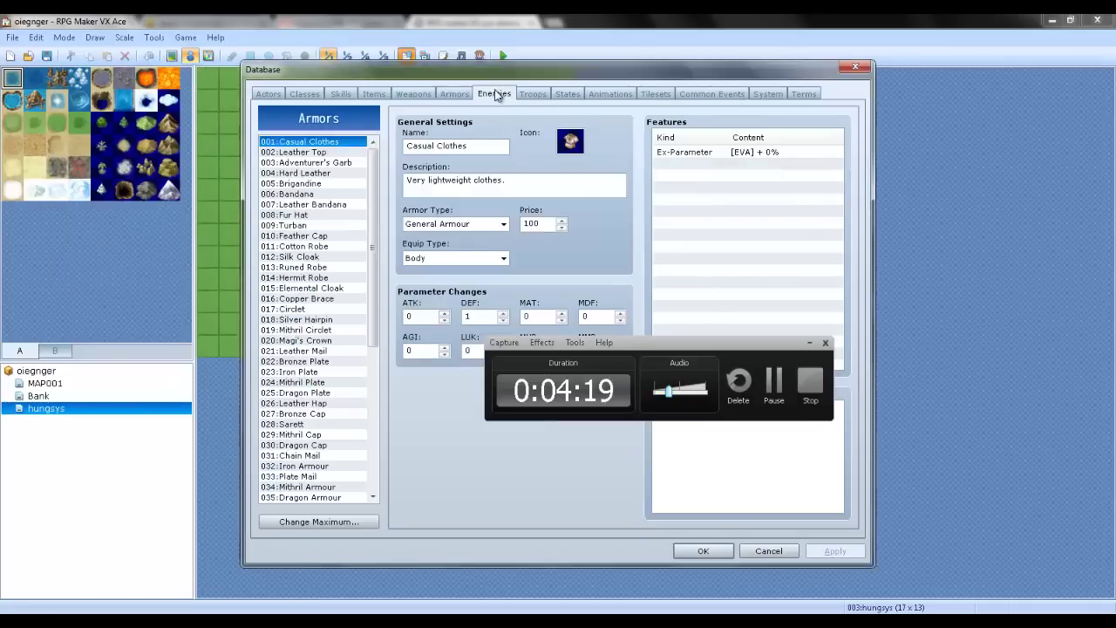
left_click(498, 95)
left_click(524, 93)
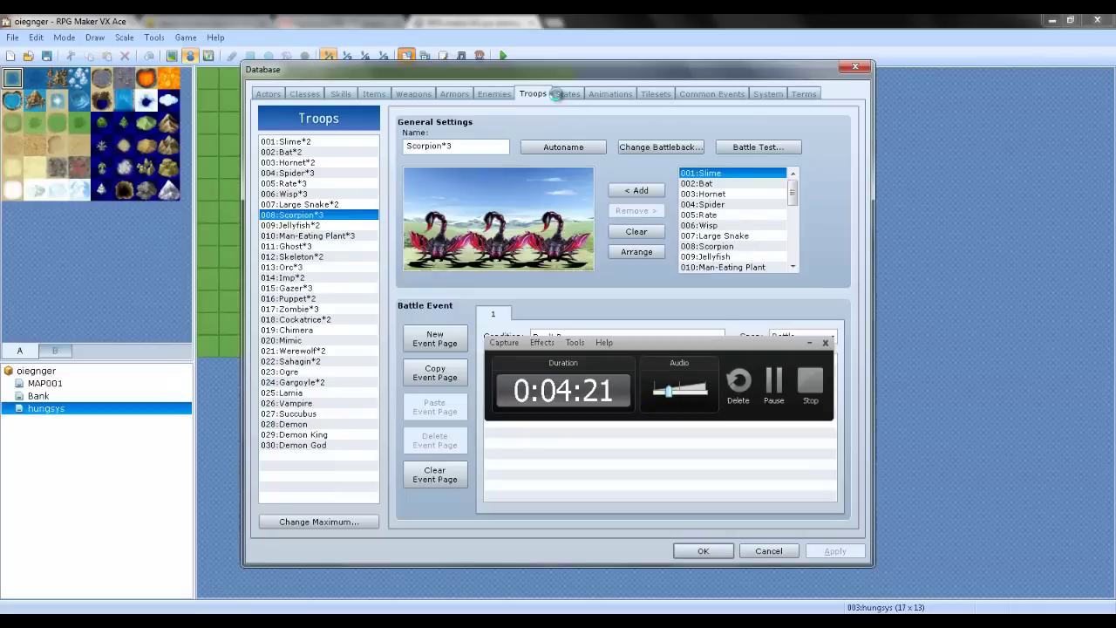
left_click(567, 95)
left_click(304, 94)
left_click(341, 95)
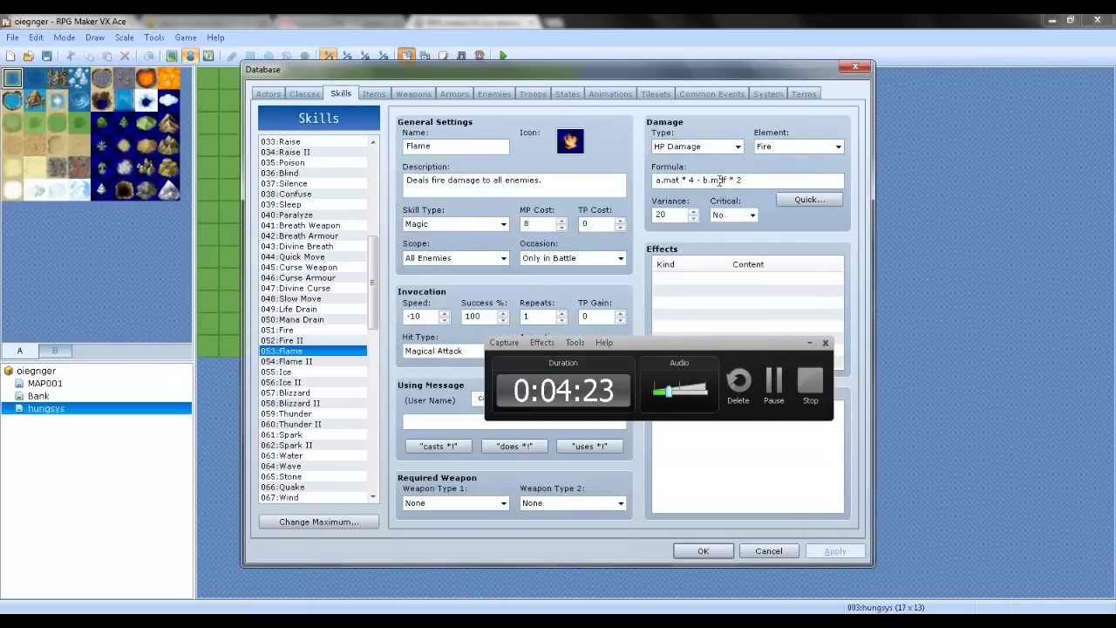
left_click(725, 181)
left_click(725, 180)
left_click_drag(732, 179, 754, 180)
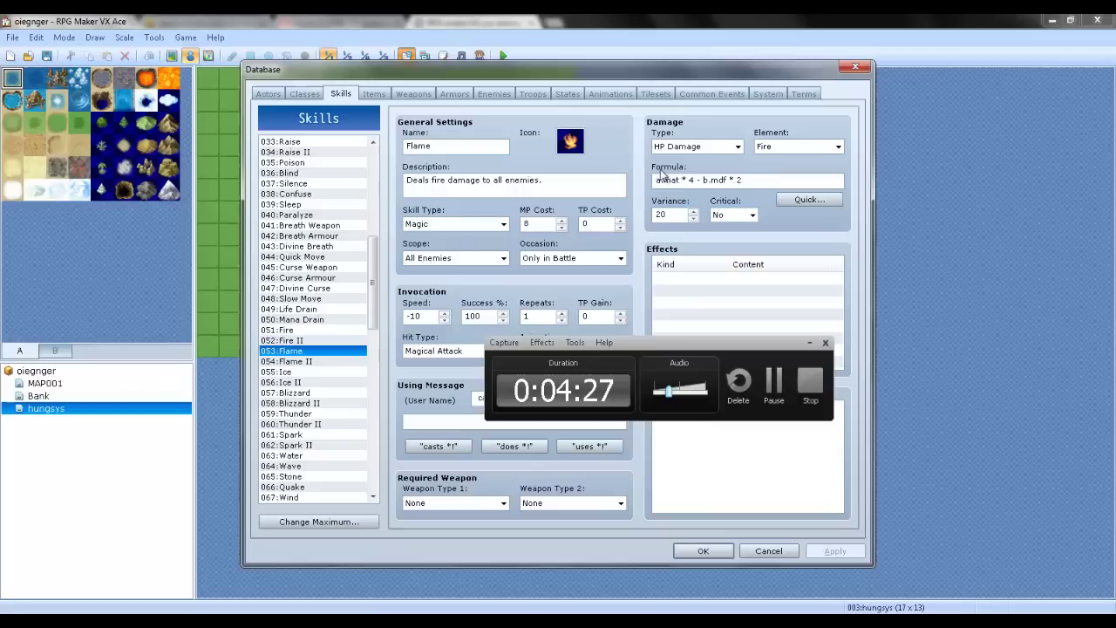
key("BackSpace")
left_click(703, 180)
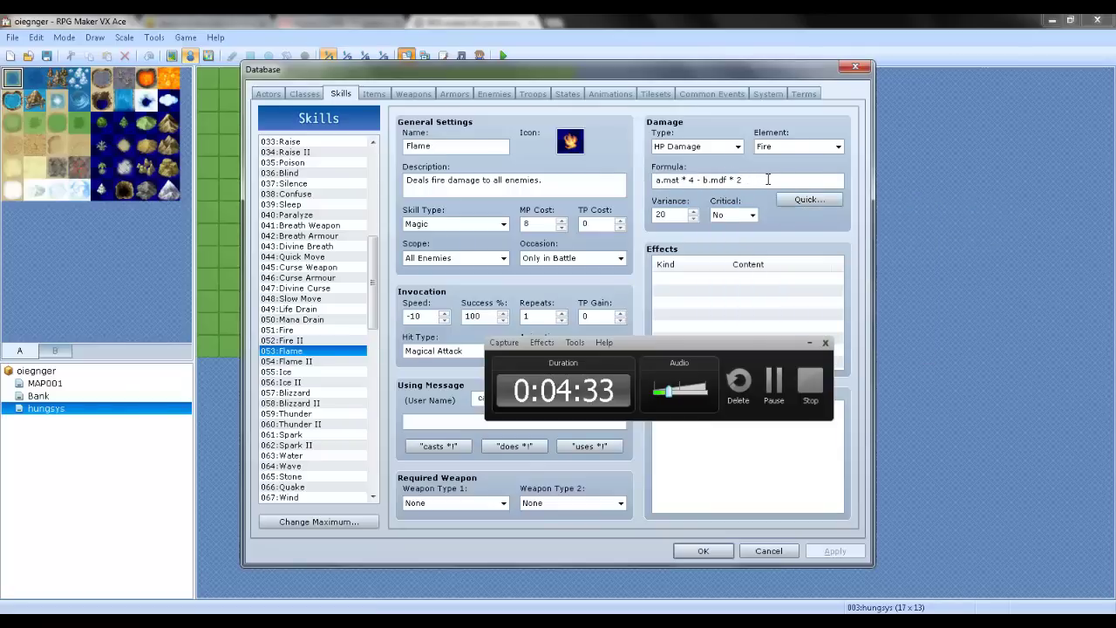
Try appending "(POKEMA" to the end of the Flame formula, and restore the formula to end in "* 2"
type("(POKEMA")
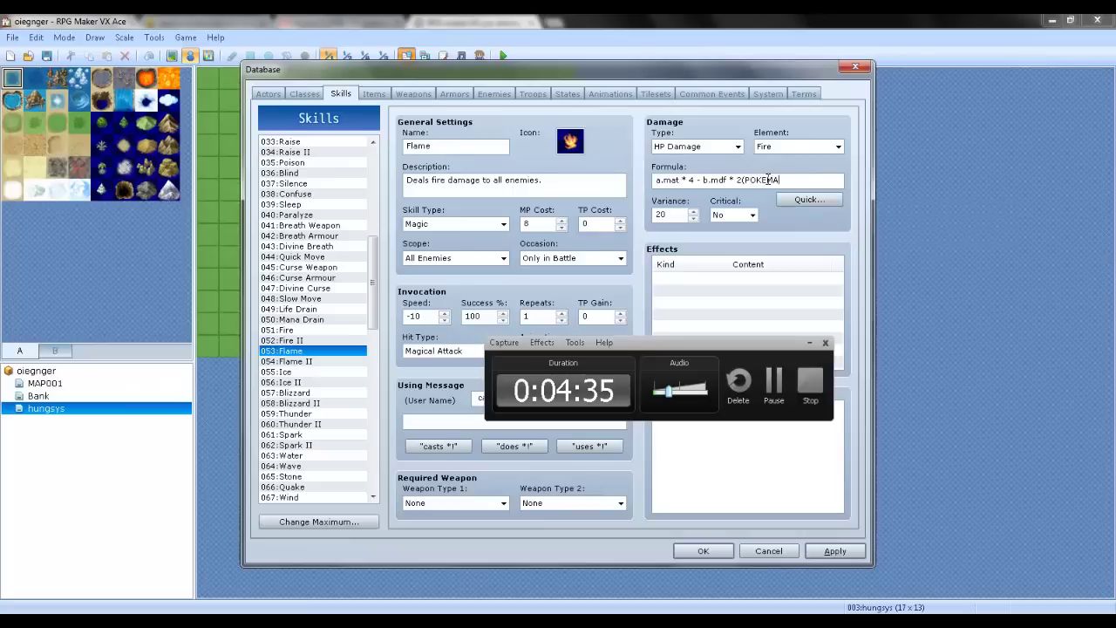
key("BackSpace")
key("BackSpace")
key("BackSpace")
key("BackSpace")
key("BackSpace")
key("BackSpace")
key("BackSpace")
key("BackSpace")
key("BackSpace")
key("BackSpace")
key("BackSpace")
key("BackSpace")
key("BackSpace")
type("2")
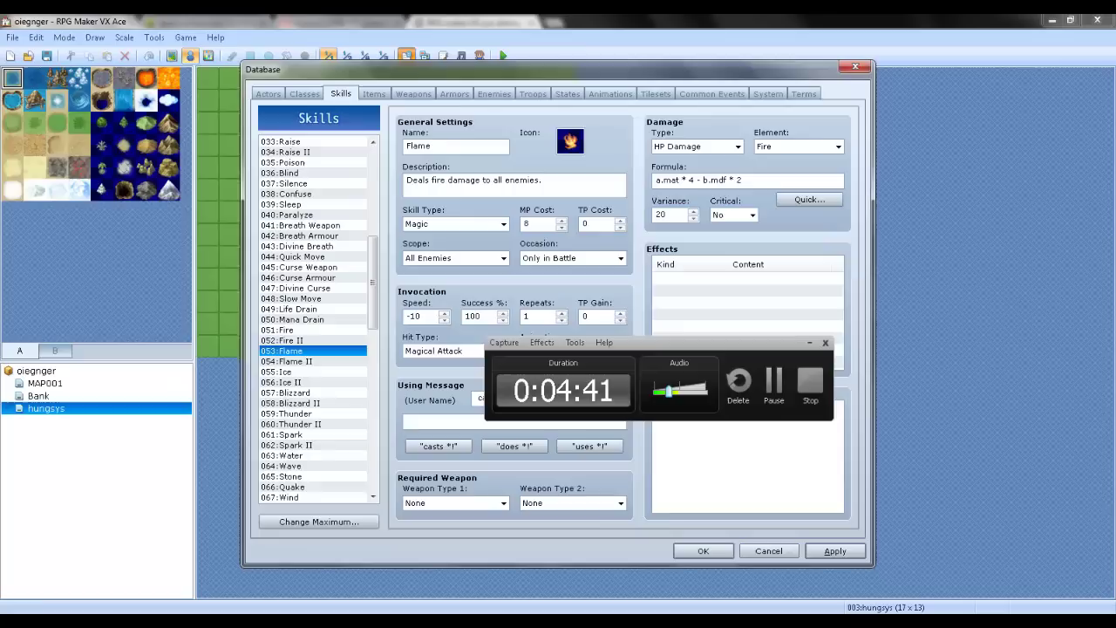
Compare the calculator result with the Flame skill's variance, close the calculator and apply the skill settings
key("alt+Tab")
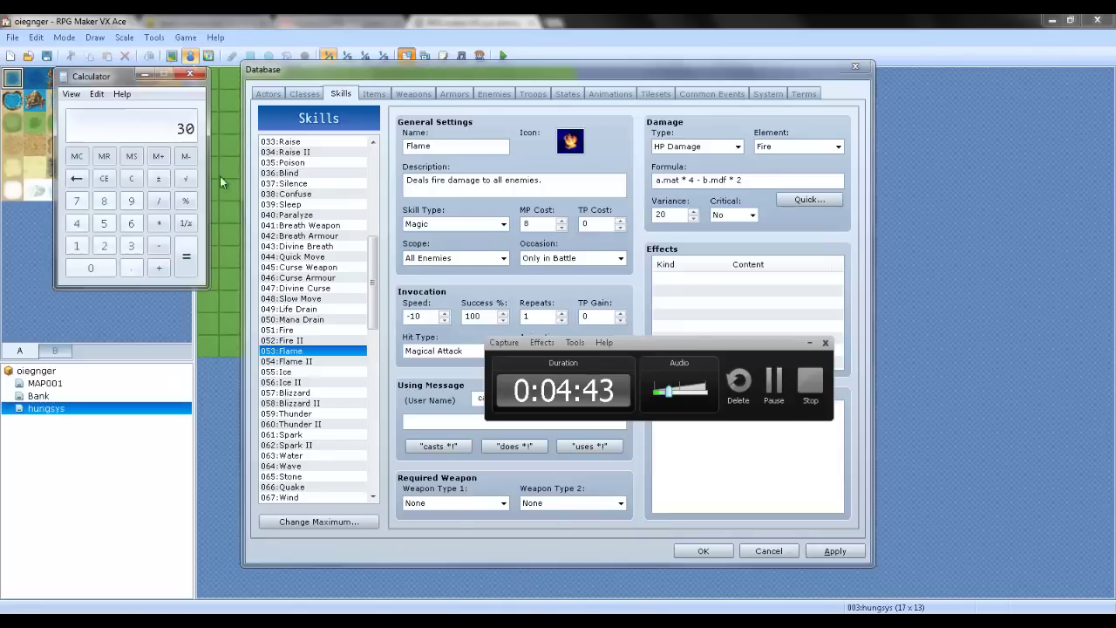
double_click(672, 214)
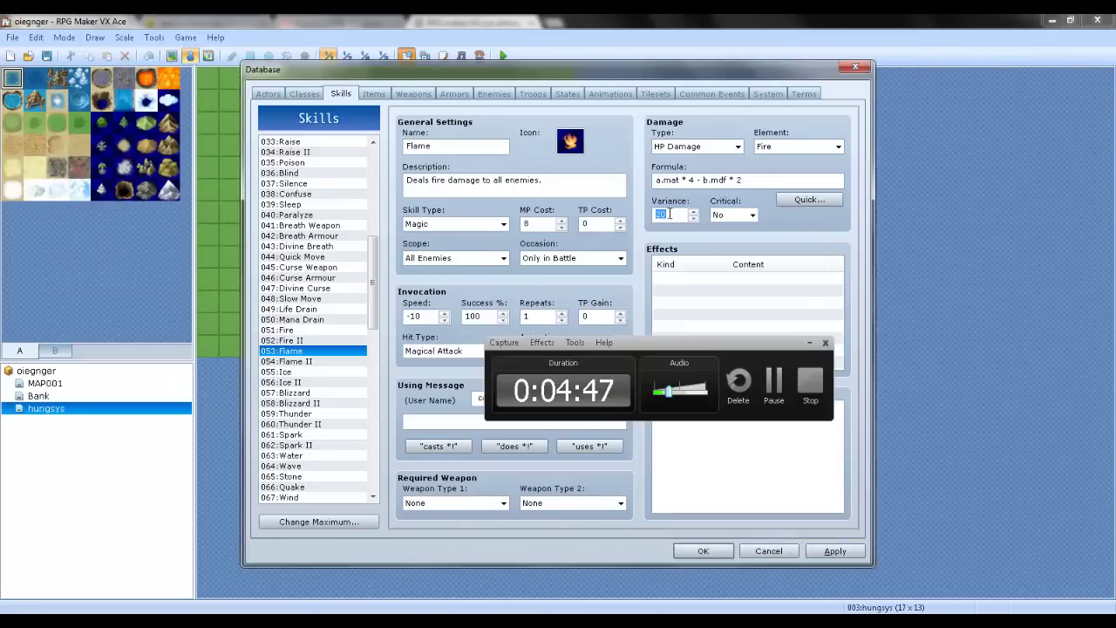
key("alt+Tab")
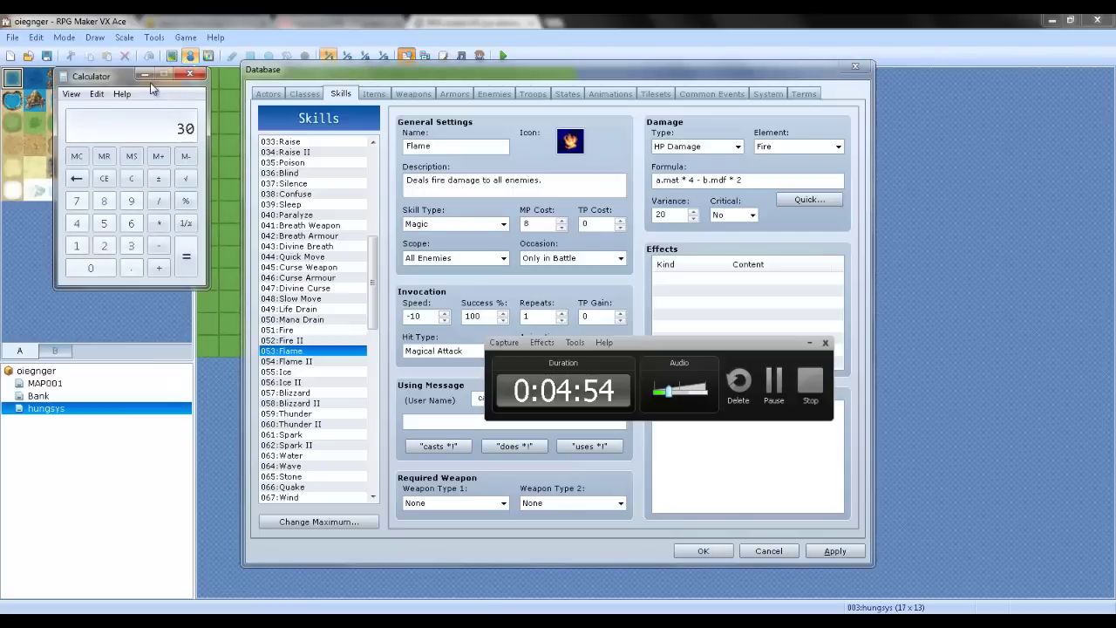
left_click(189, 76)
left_click(834, 551)
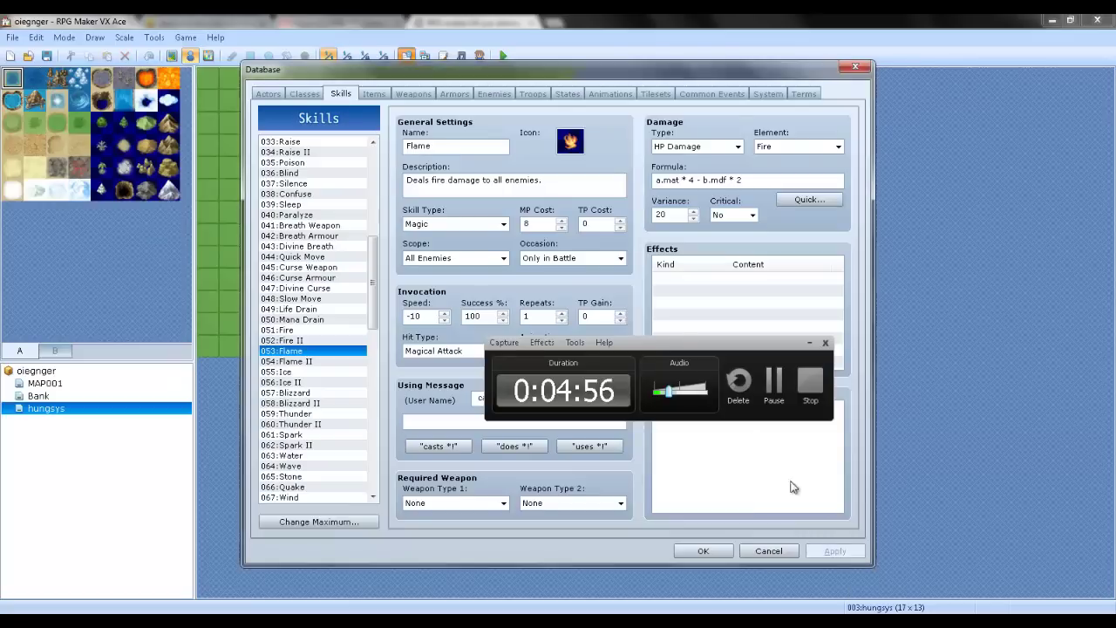
Add a flat base damage by putting "100 +" in front of the Flame formula, and apply the change
left_click(659, 179)
left_click(669, 180)
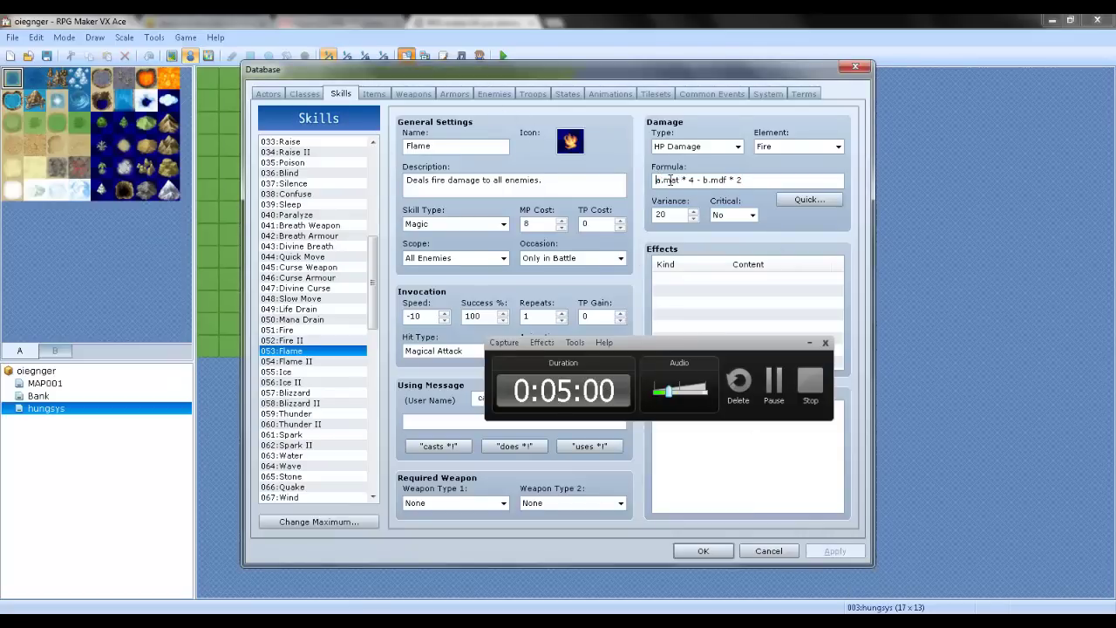
type("100 + a.mat")
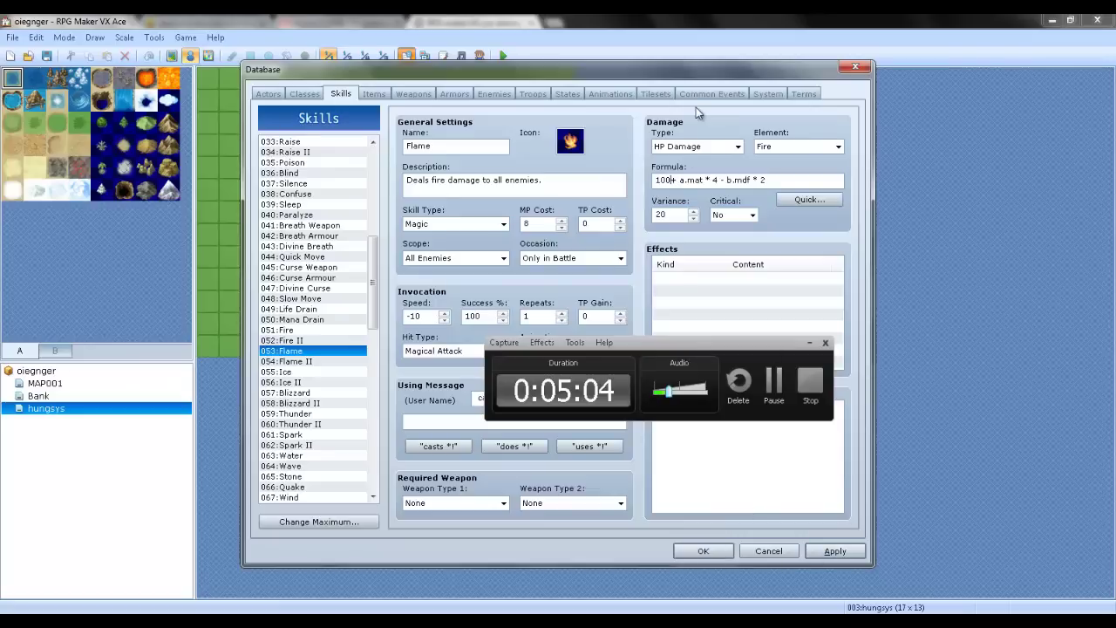
left_click(533, 94)
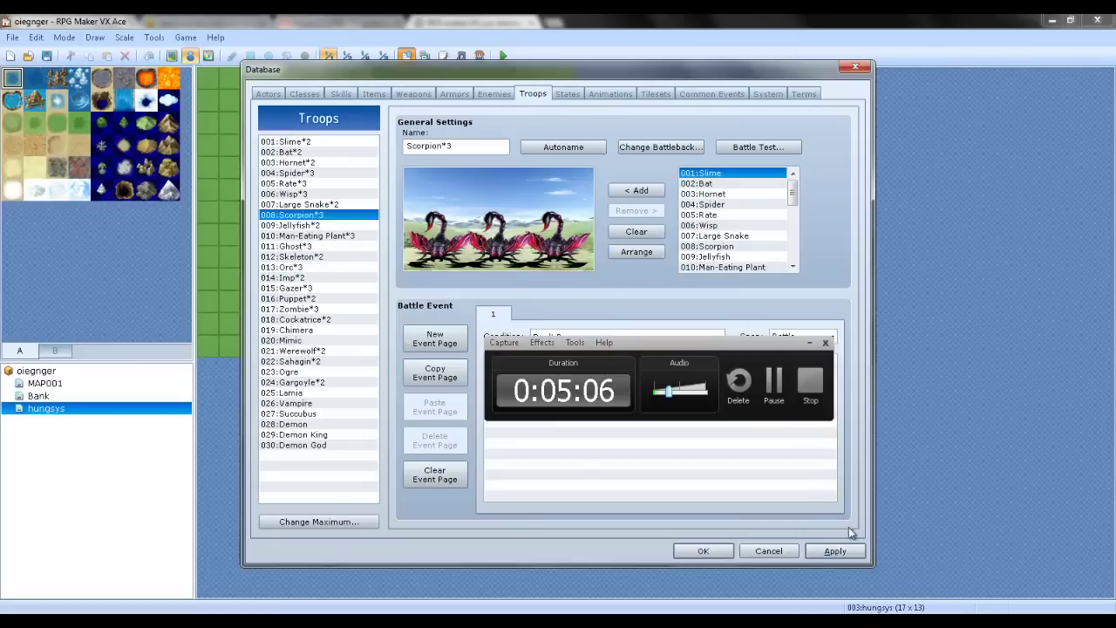
left_click(835, 550)
Start a battle test against the Scorpion*3 troop with the level 12 actor and dismiss the opening message
left_click(755, 147)
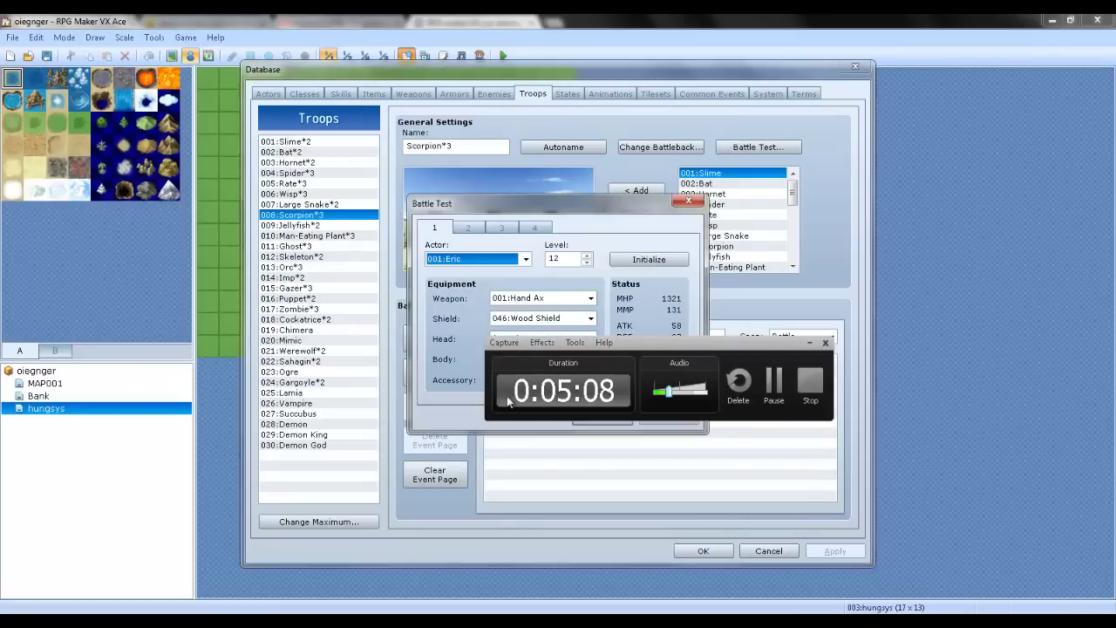
left_click_drag(637, 361, 846, 545)
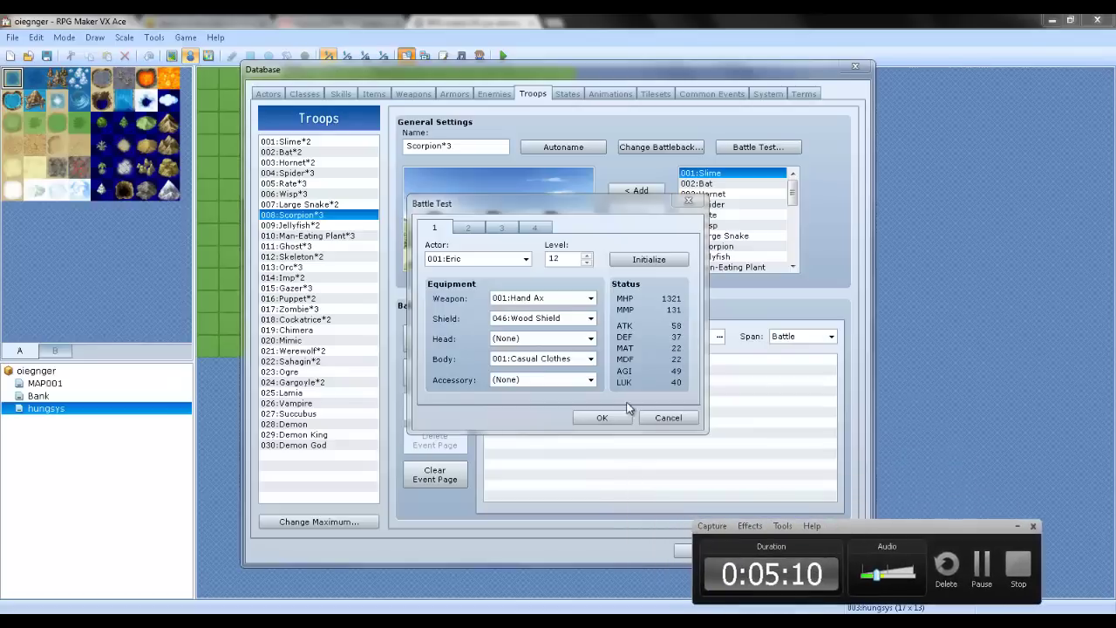
left_click(602, 418)
left_click(1017, 527)
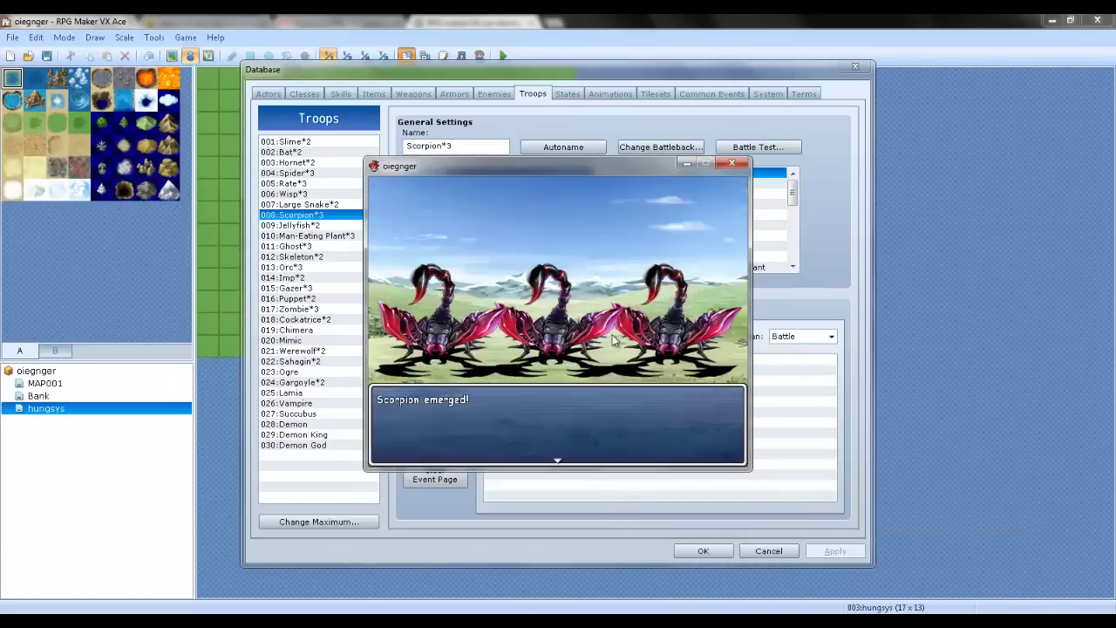
key("Return")
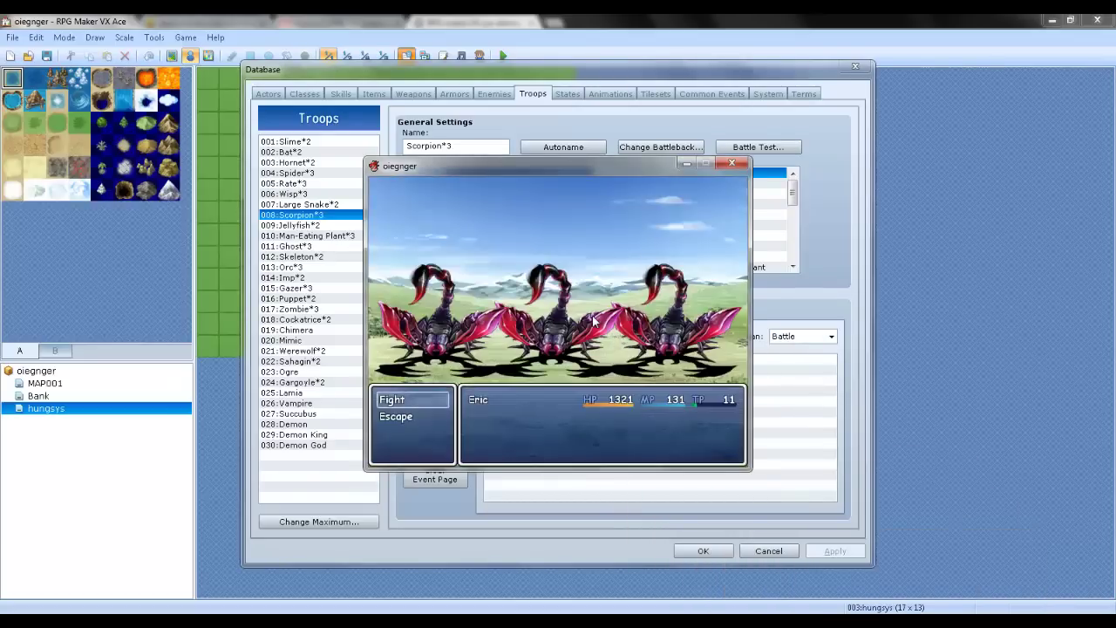
Cast Flame on the scorpions to check the new formula's damage, and return to the Flame skill's settings
key("Down")
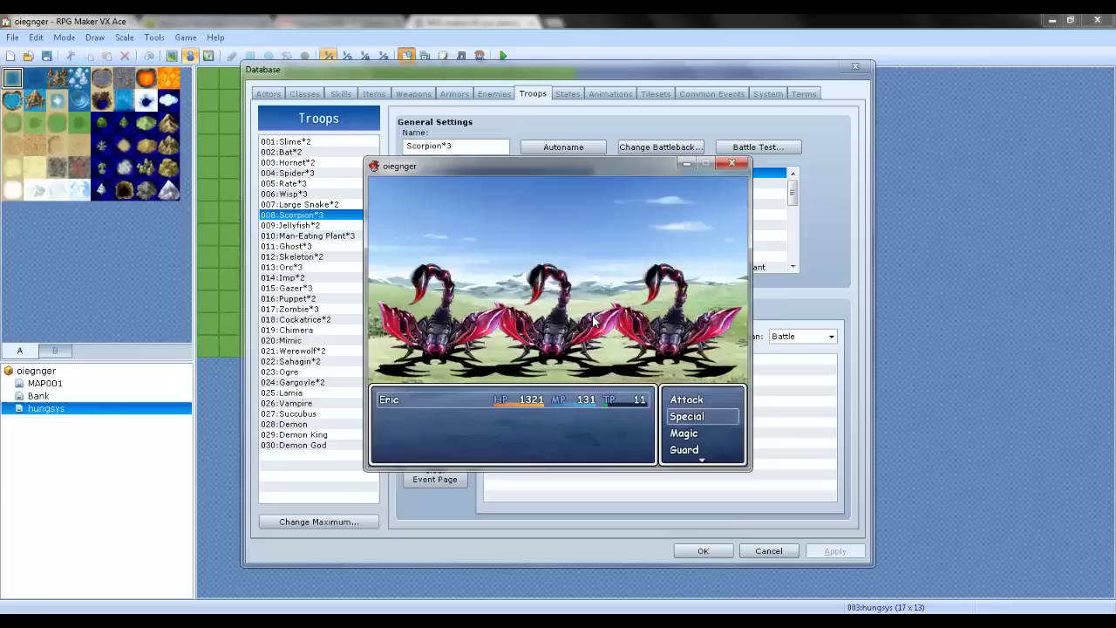
key("Return")
key("Escape")
key("Down")
key("Return")
key("Return")
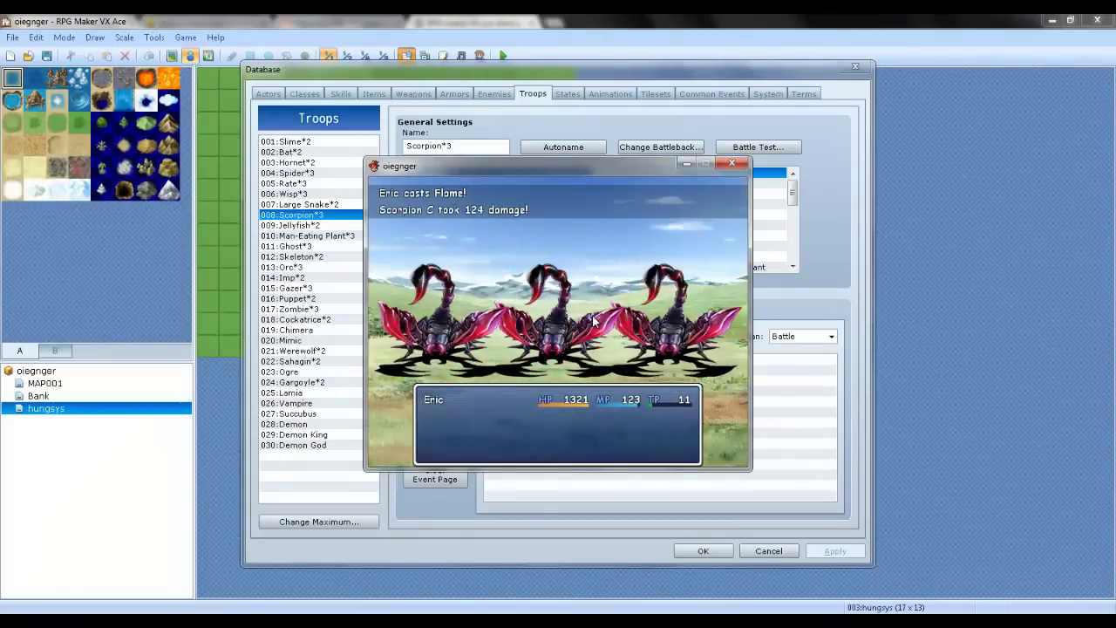
left_click(732, 164)
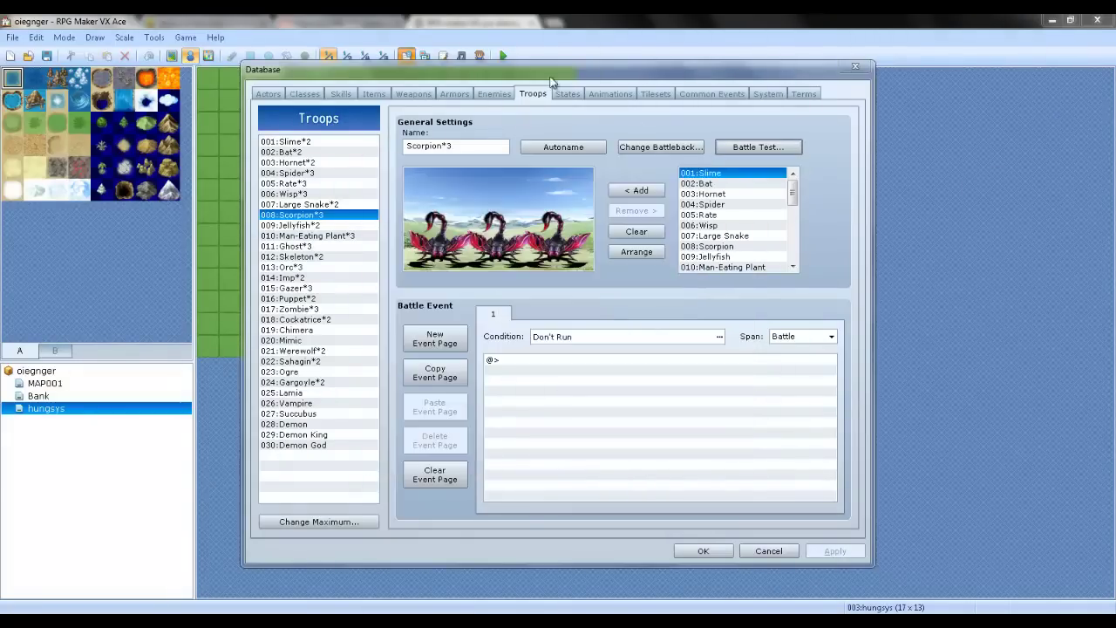
left_click(610, 93)
left_click(340, 93)
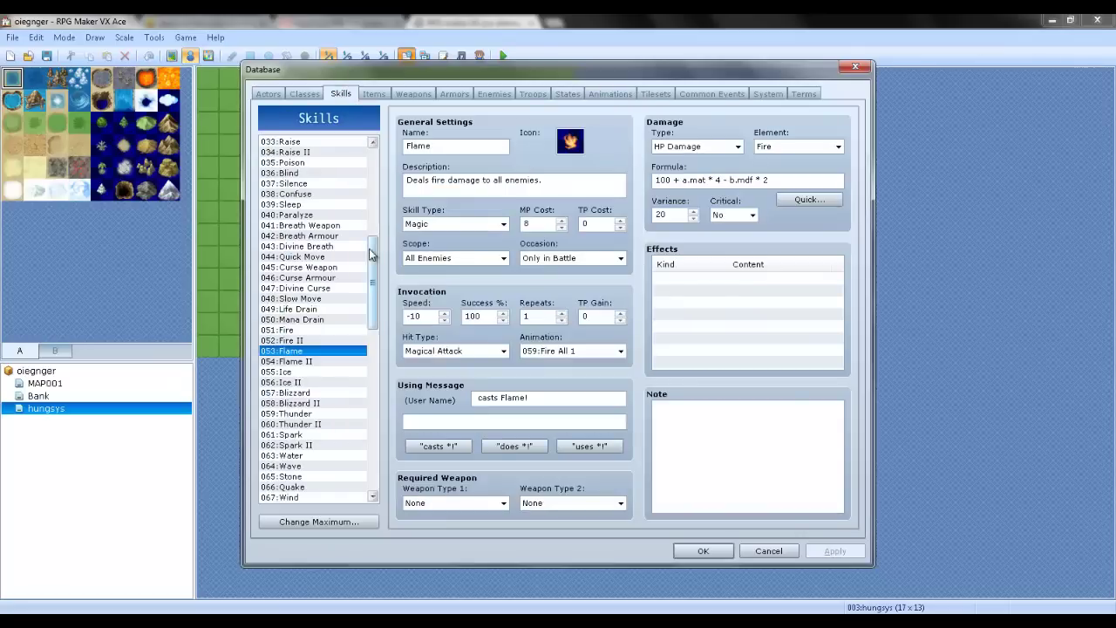
Open the Attack skill's settings and examine its damage formula
left_click_drag(370, 254, 373, 139)
left_click(326, 142)
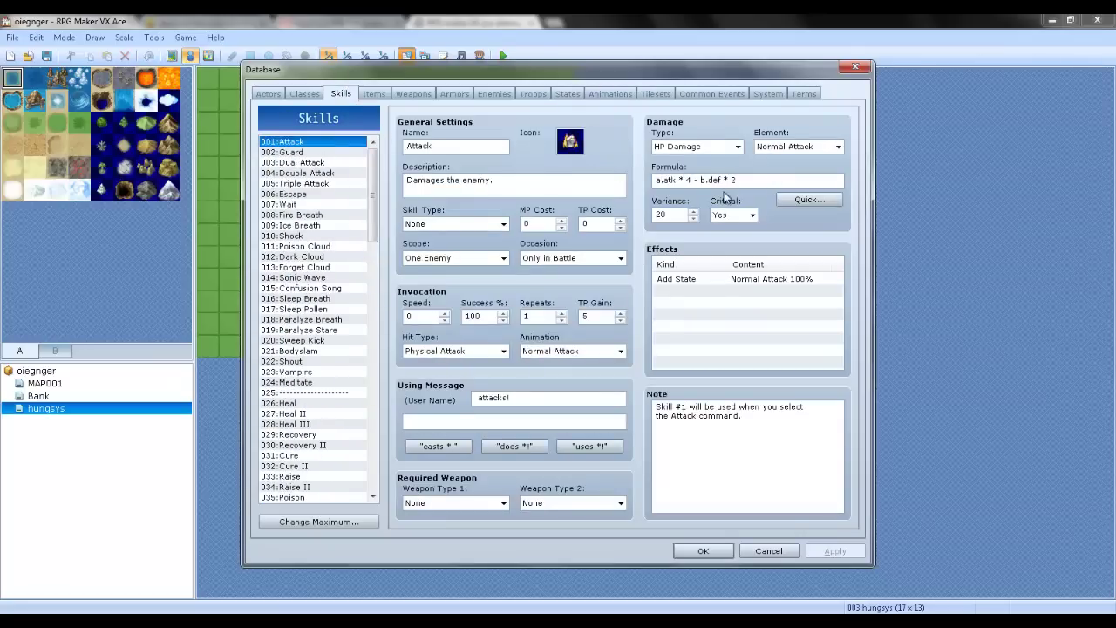
mouse_move(666, 181)
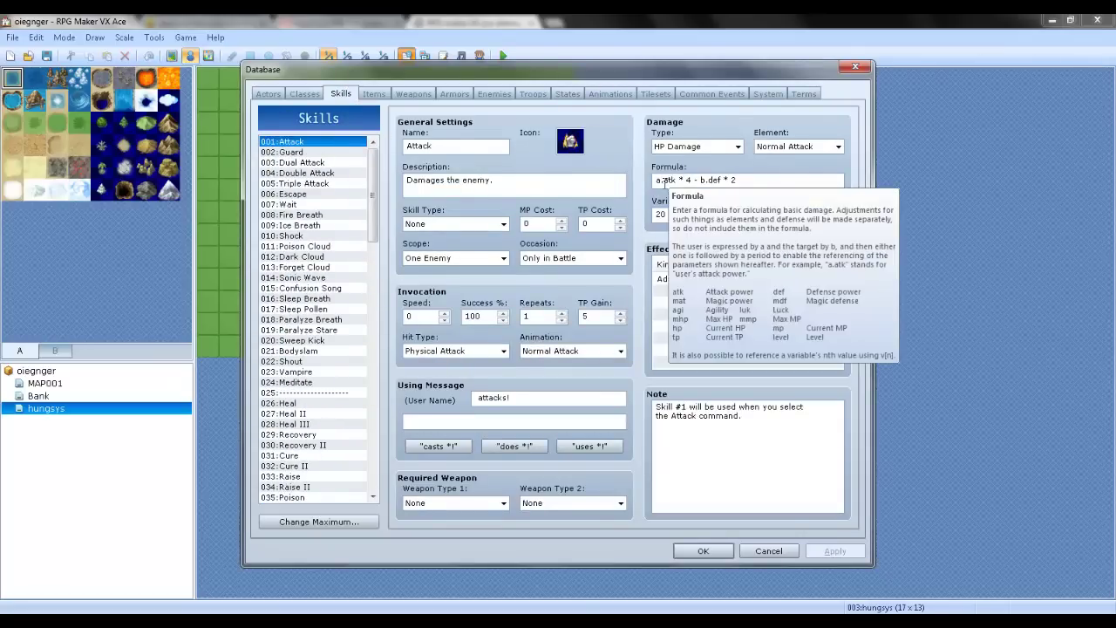
left_click(753, 180)
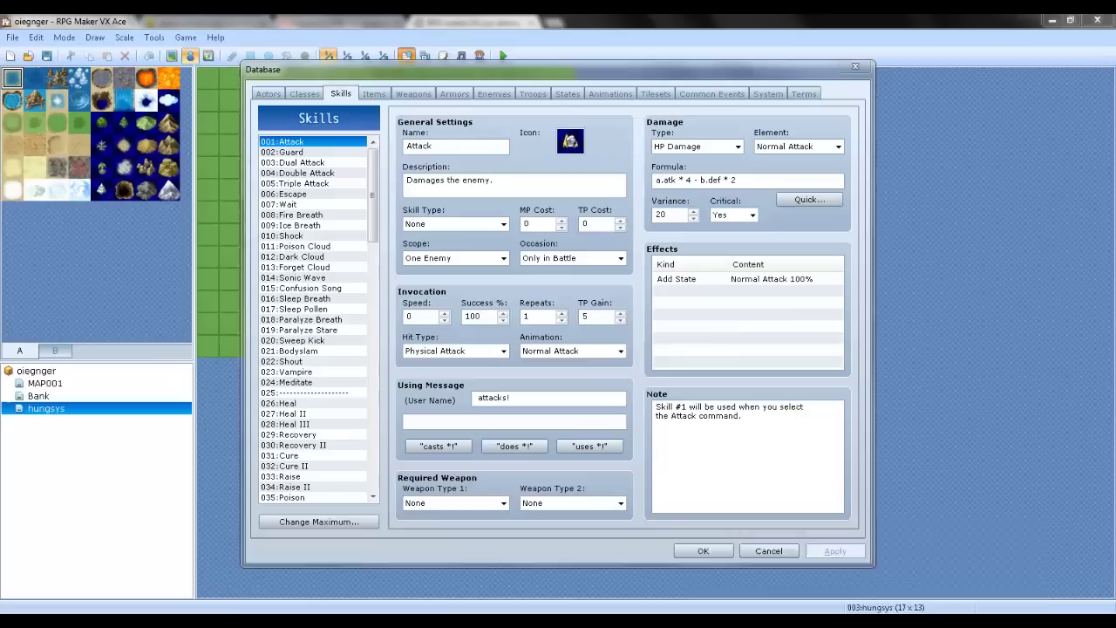
Open the calculator for working out the Attack skill's damage
key("F10")
key("super")
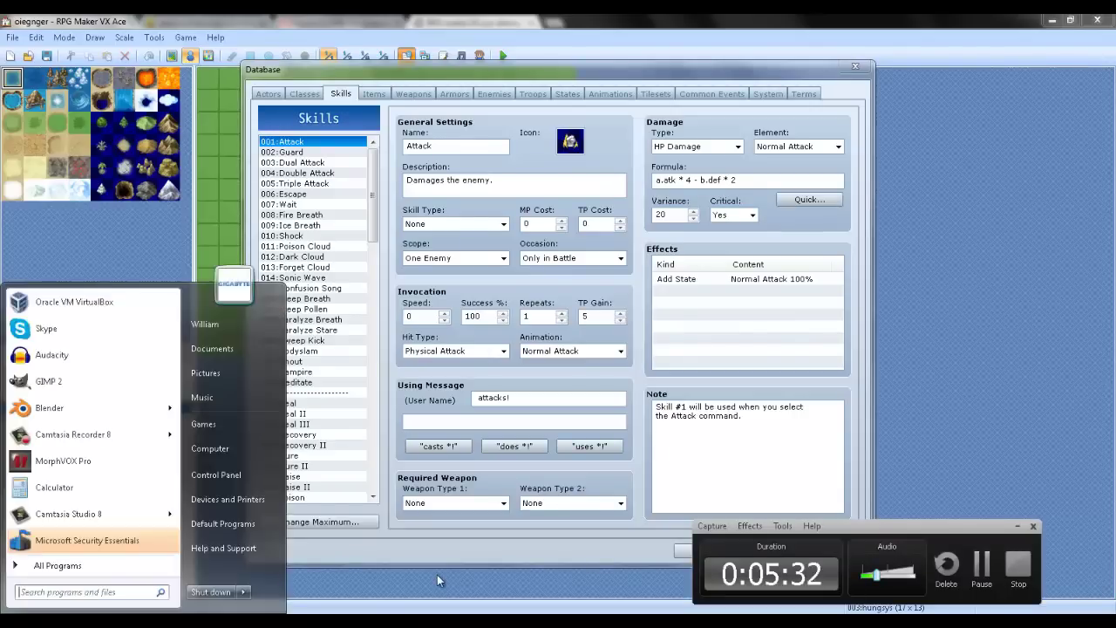
type("cal")
key("Return")
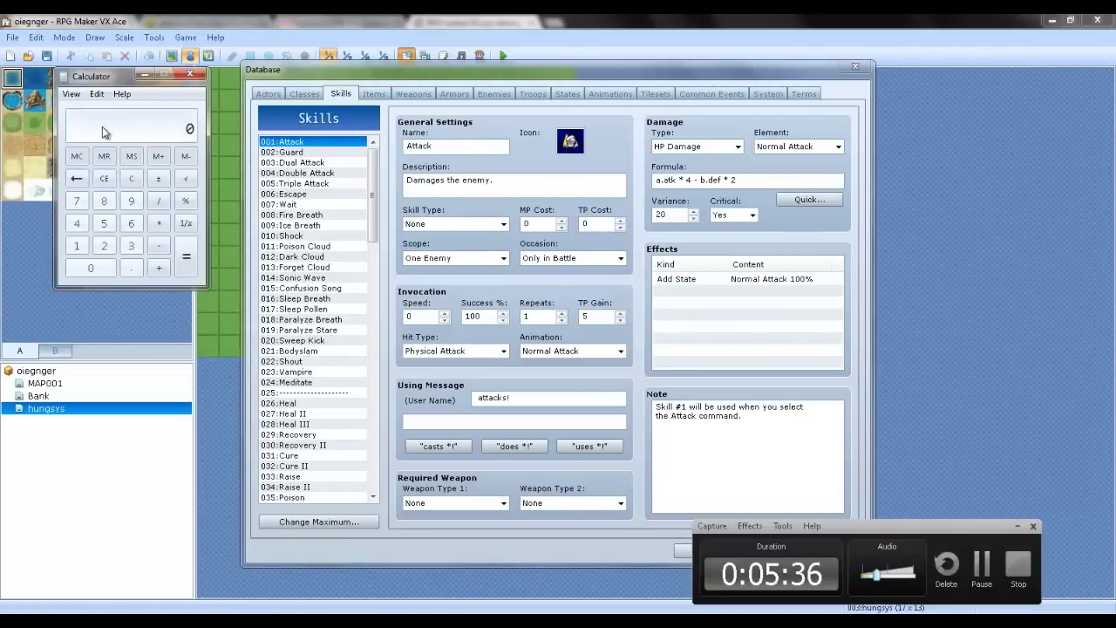
Look up the Soldier class's level 1 ATK in its parameter curve and return to the Attack skill
left_click(298, 100)
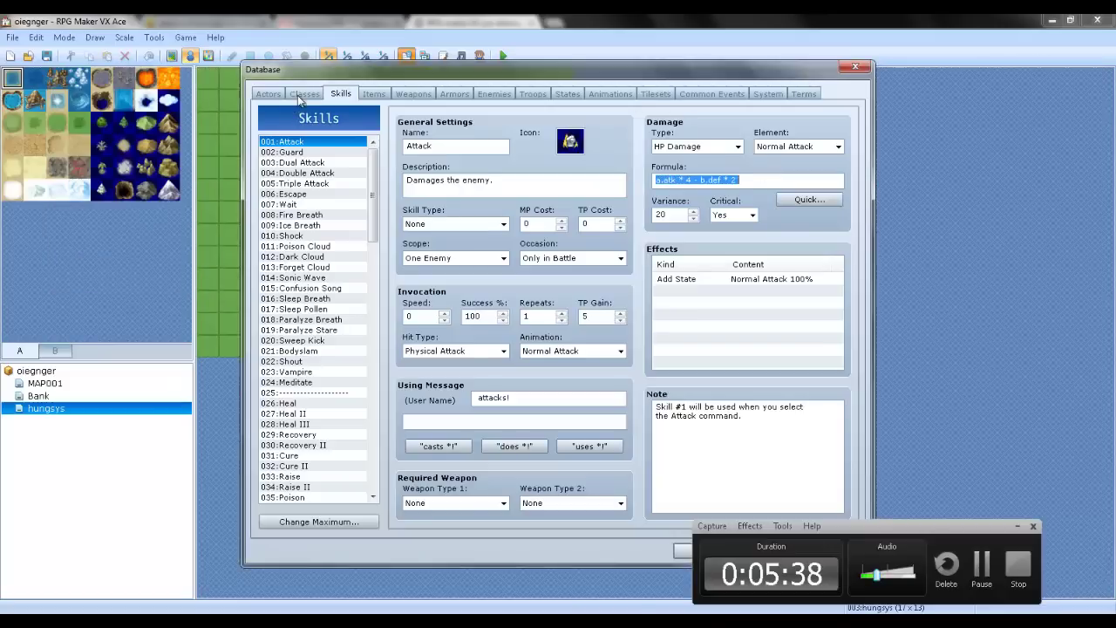
left_click(301, 94)
double_click(529, 209)
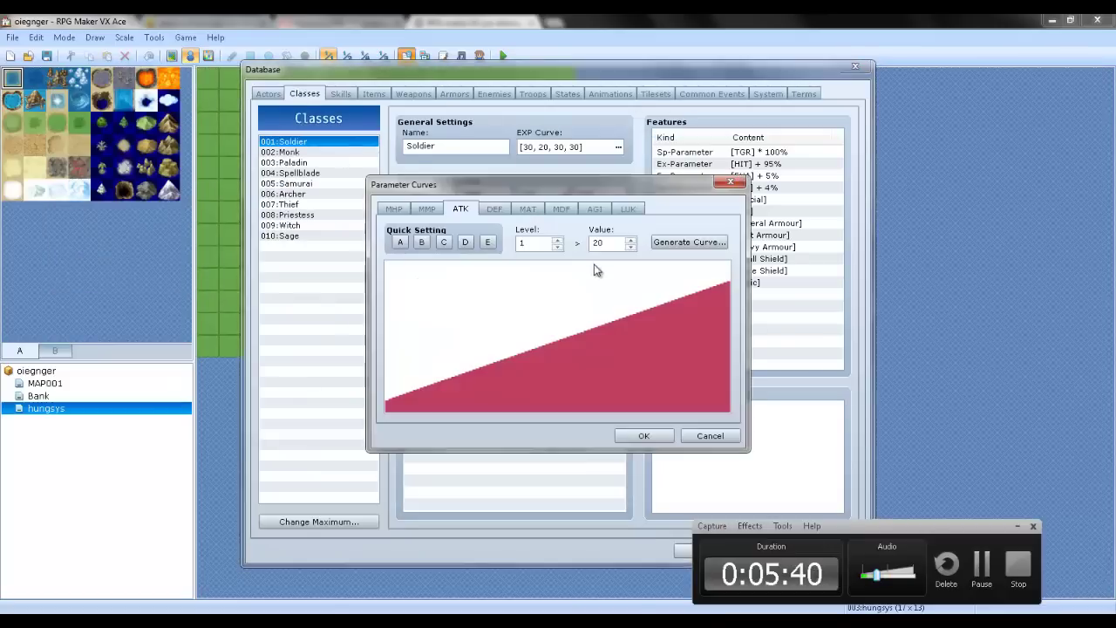
left_click(710, 435)
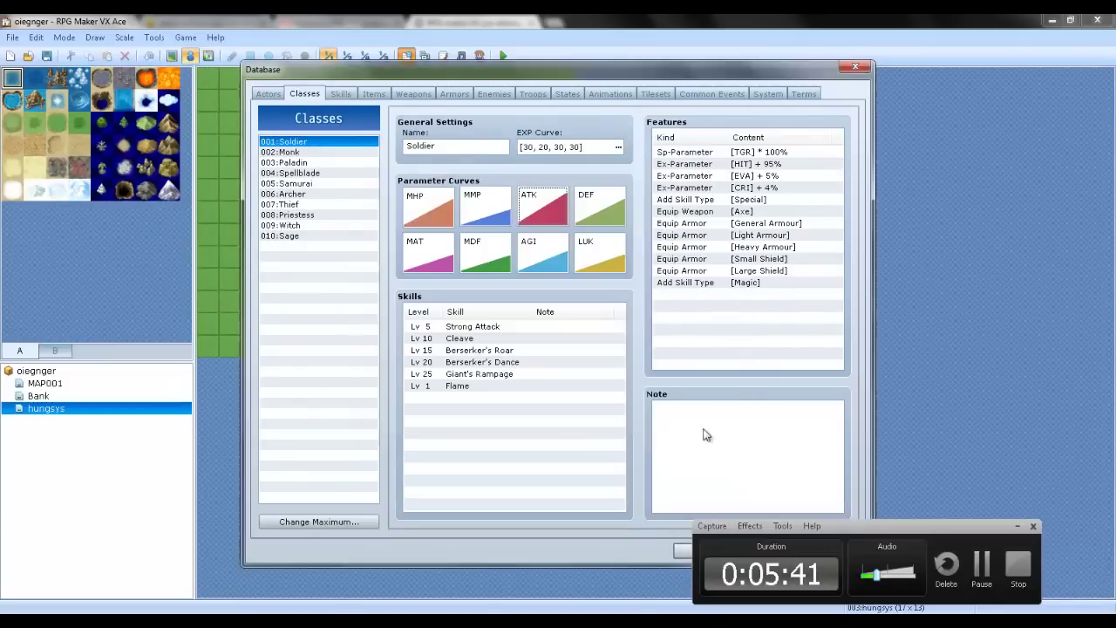
left_click(644, 96)
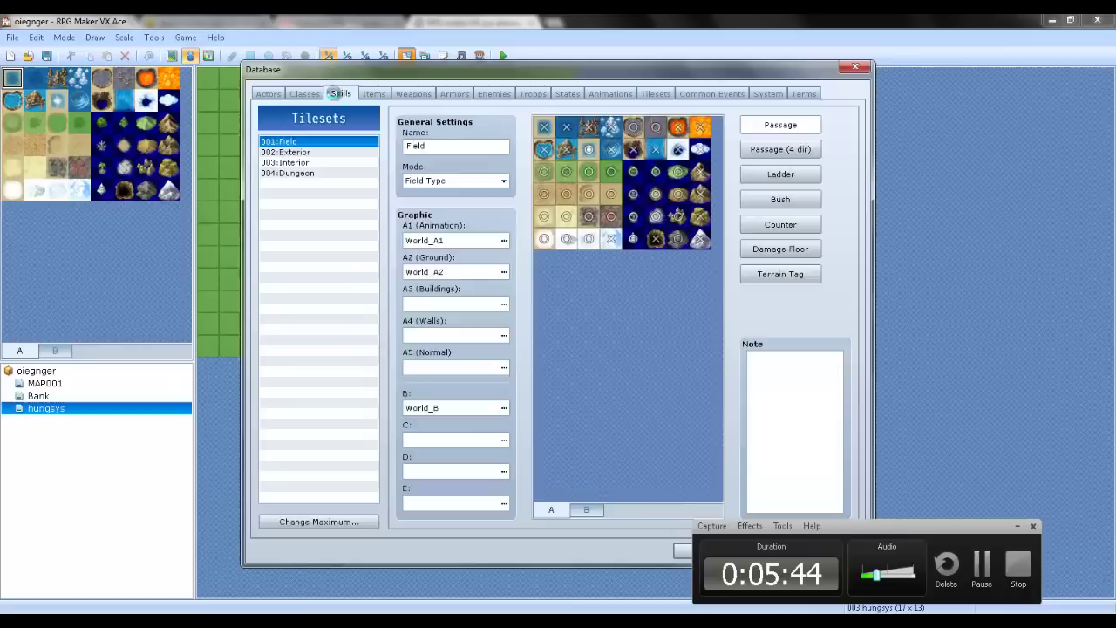
left_click(340, 94)
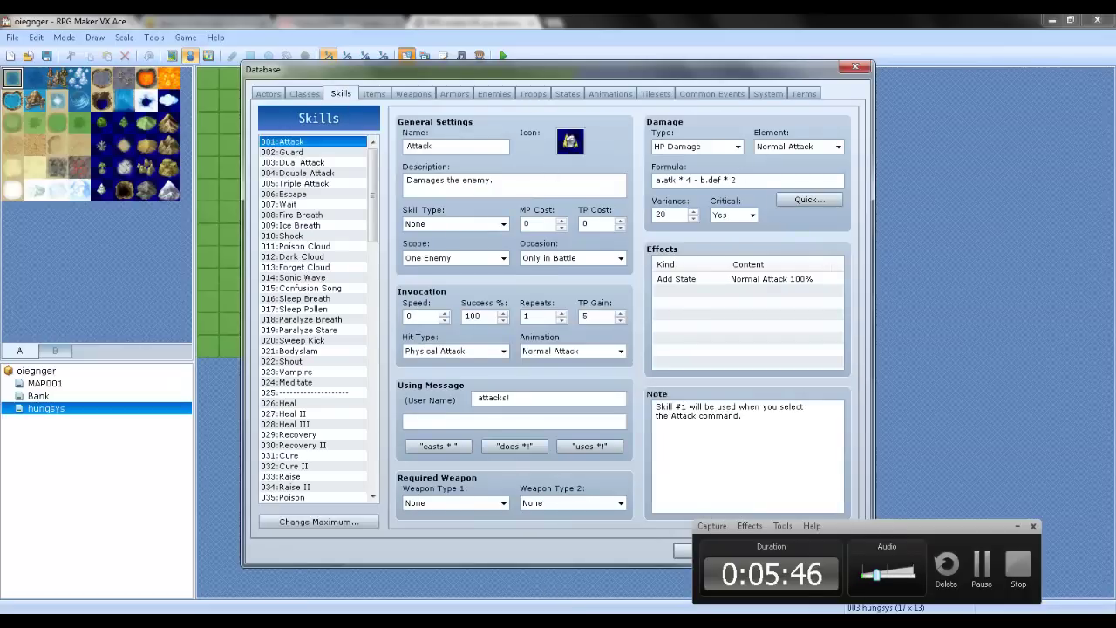
Calculate the Attack formula as 20 * 4 - 30 * 2 in the calculator, taking the defense from the Scorpion enemy's stats
type("20 *")
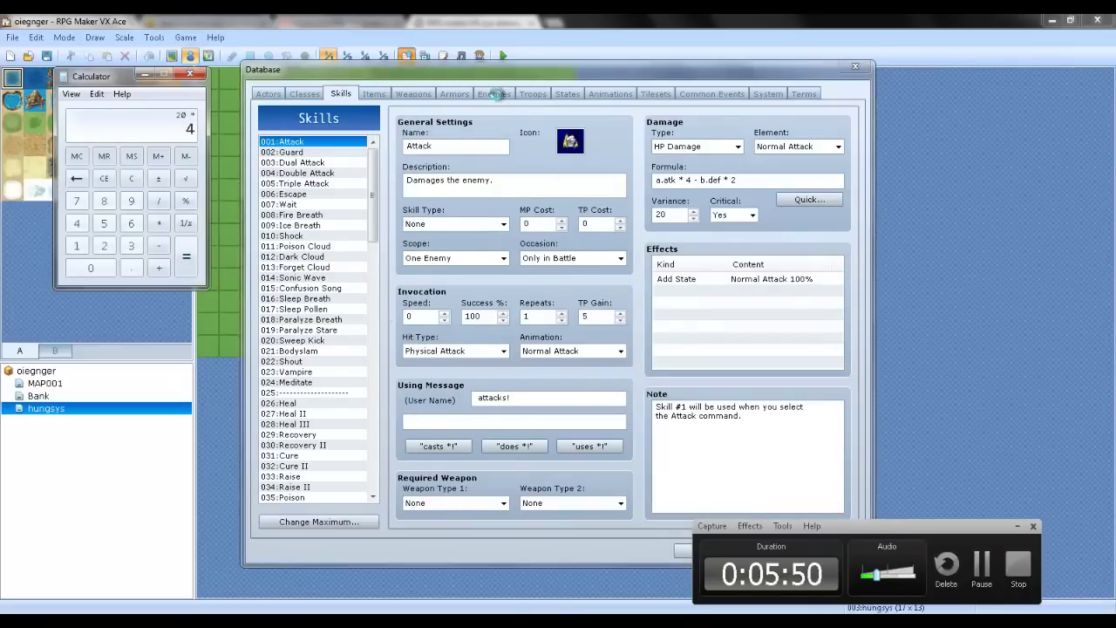
left_click(494, 94)
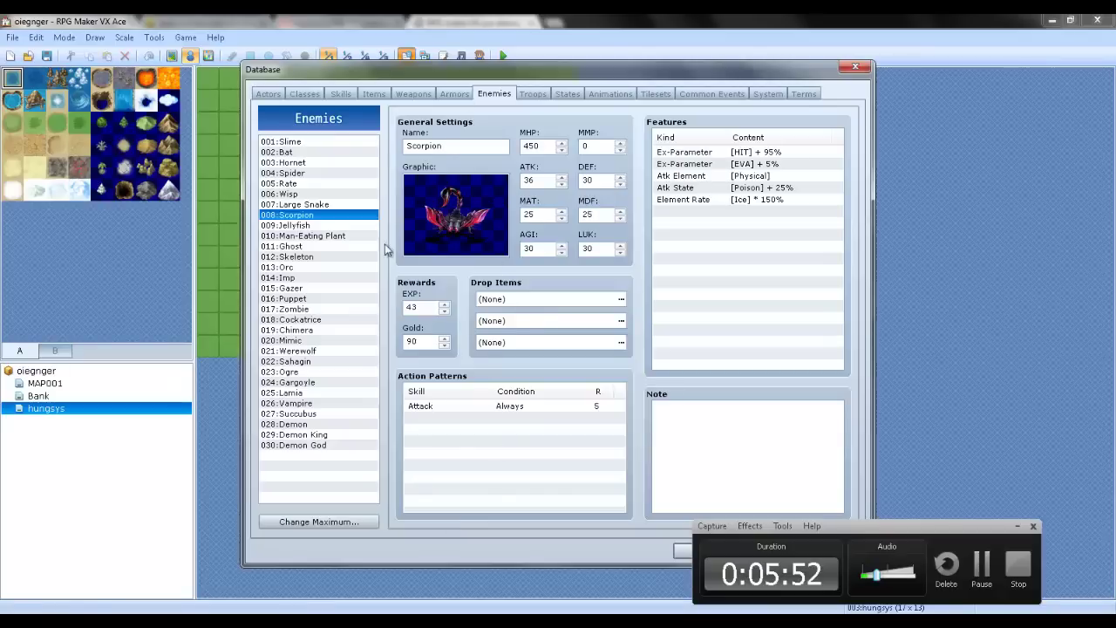
key("alt+Tab")
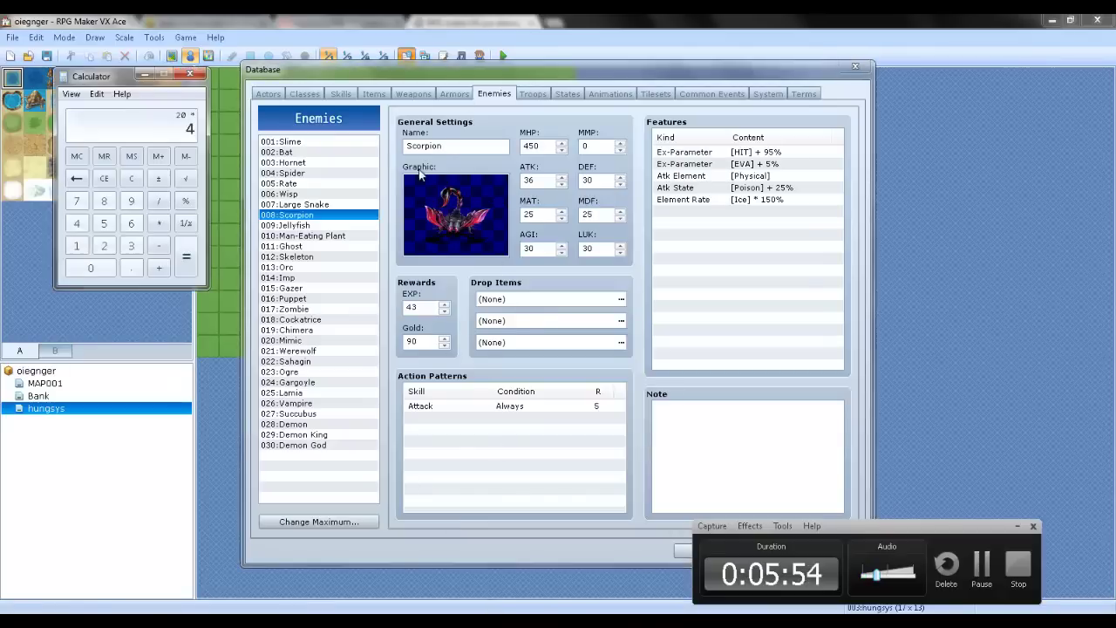
type("-*2")
key("Return")
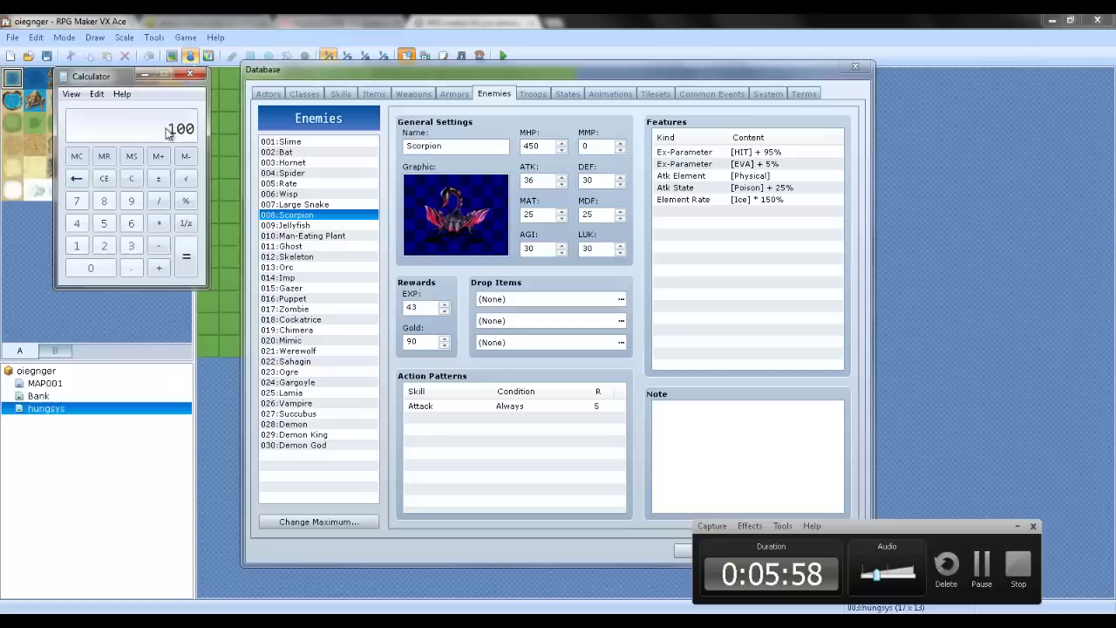
Open the settings of the Scorpion*3 troop
left_click(568, 95)
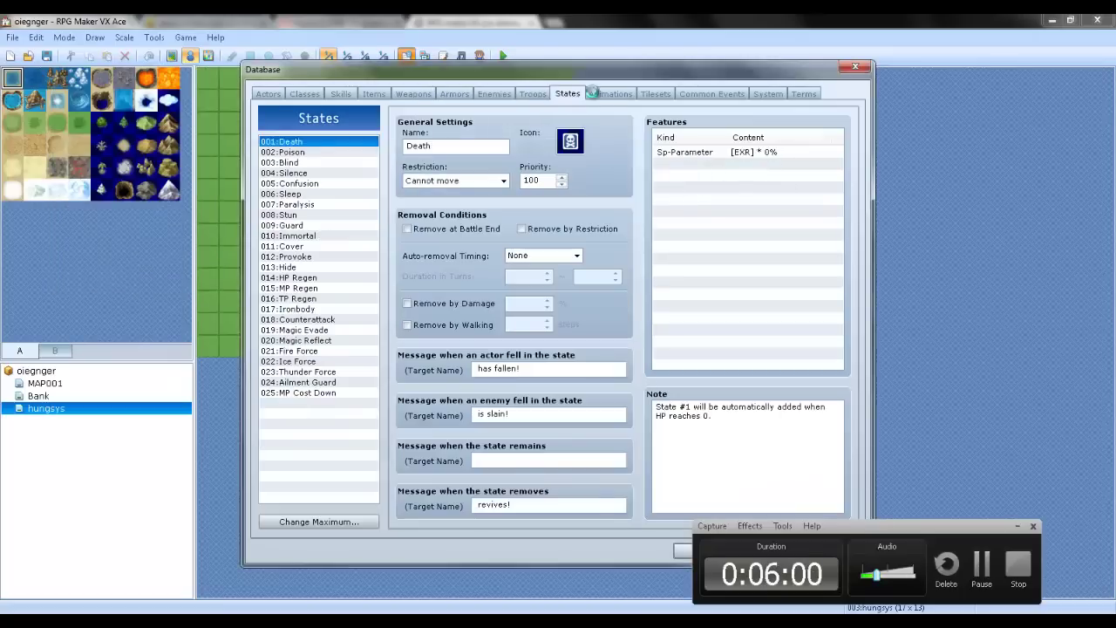
left_click(595, 93)
left_click(529, 93)
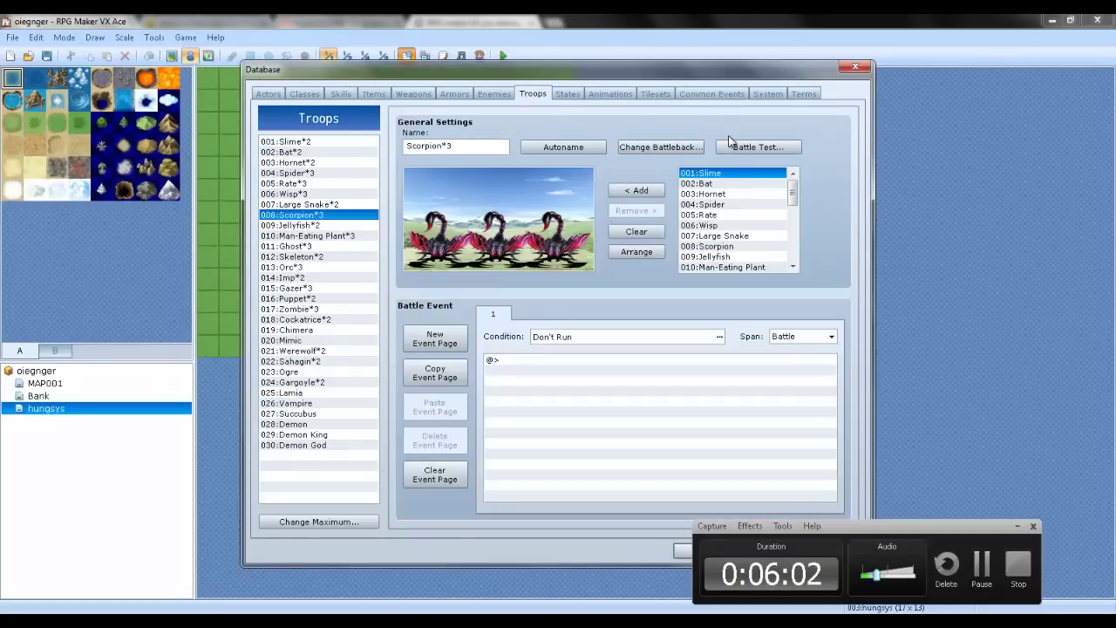
left_click(736, 147)
left_click(588, 416)
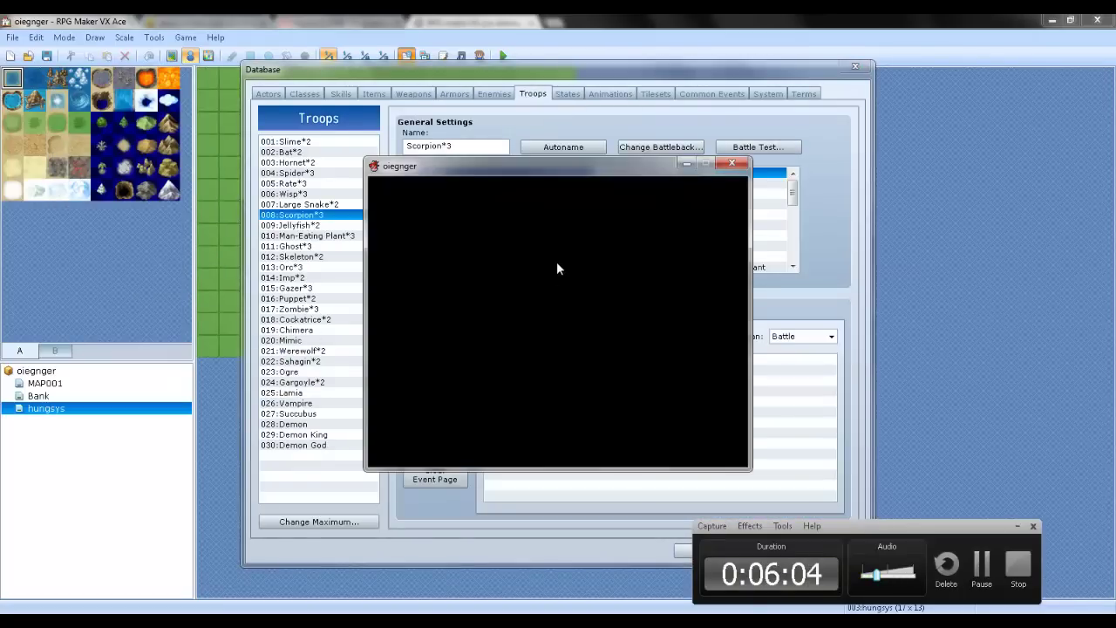
key("Return")
key("Return")
key("Return")
key("Return")
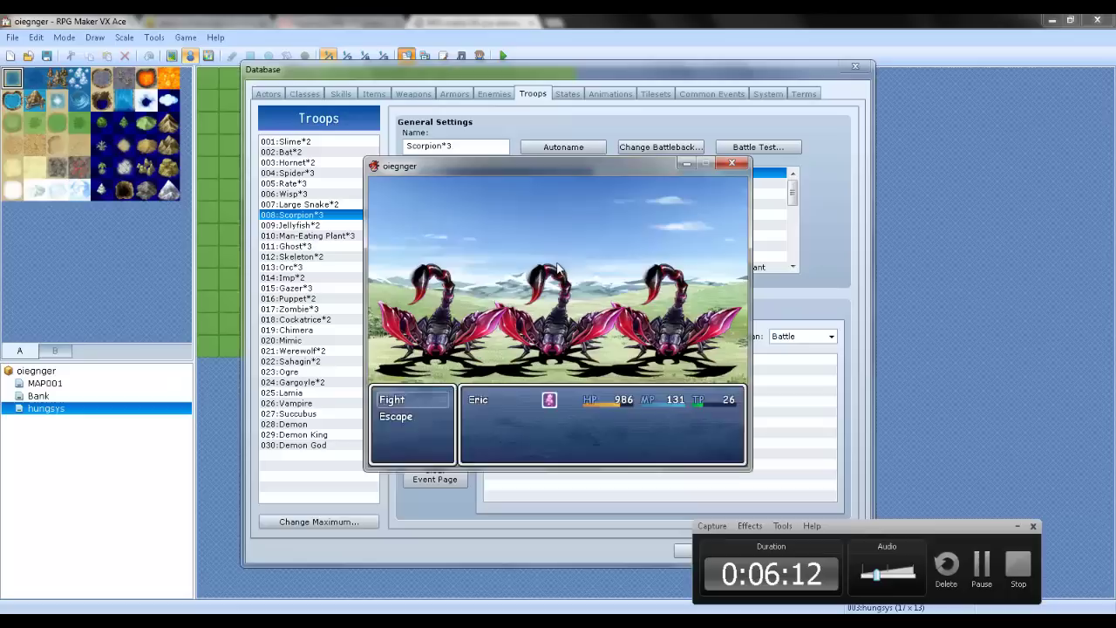
key("Return")
left_click(731, 163)
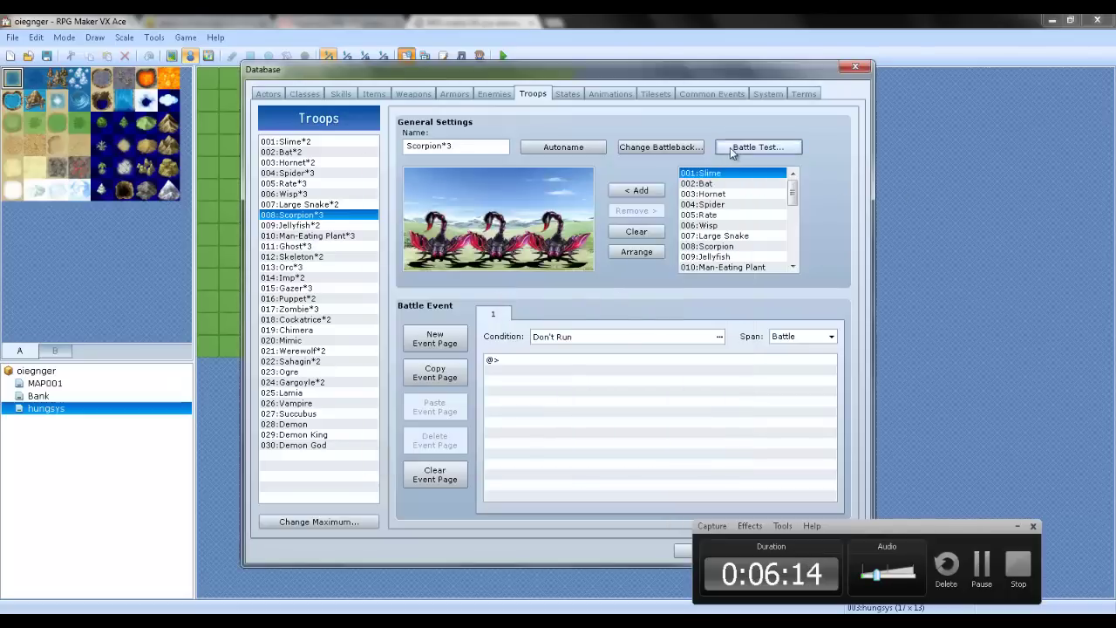
Set the test actor's level to 1, start the battle test against Scorpion*3 and dismiss the opening message
left_click(731, 148)
double_click(557, 260)
type("1")
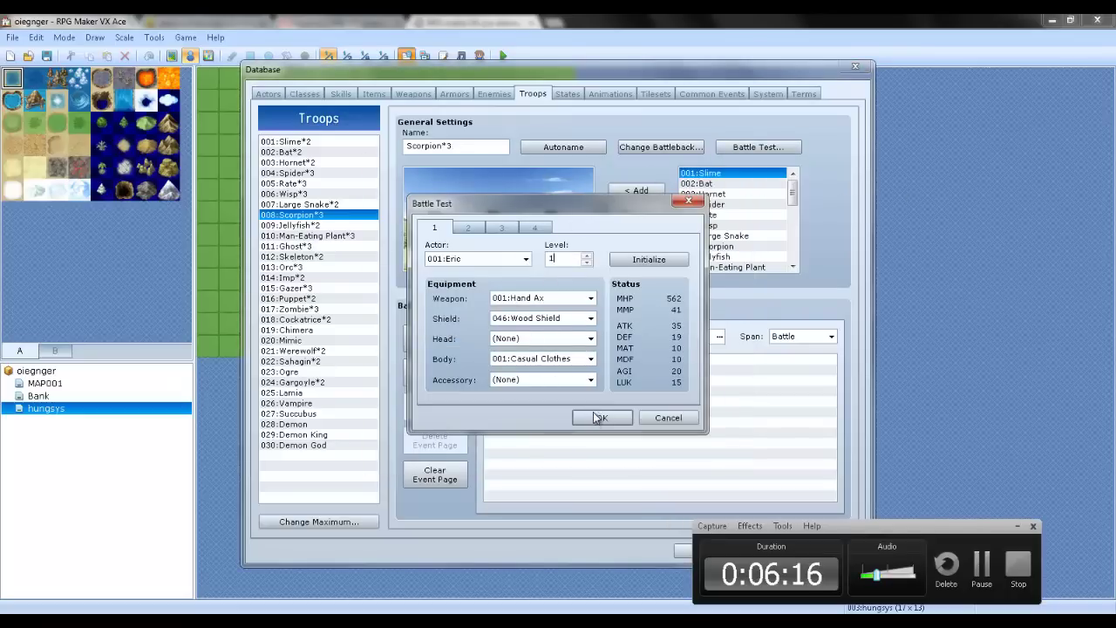
left_click(599, 418)
key("Return")
key("Return")
key("Return")
key("Return")
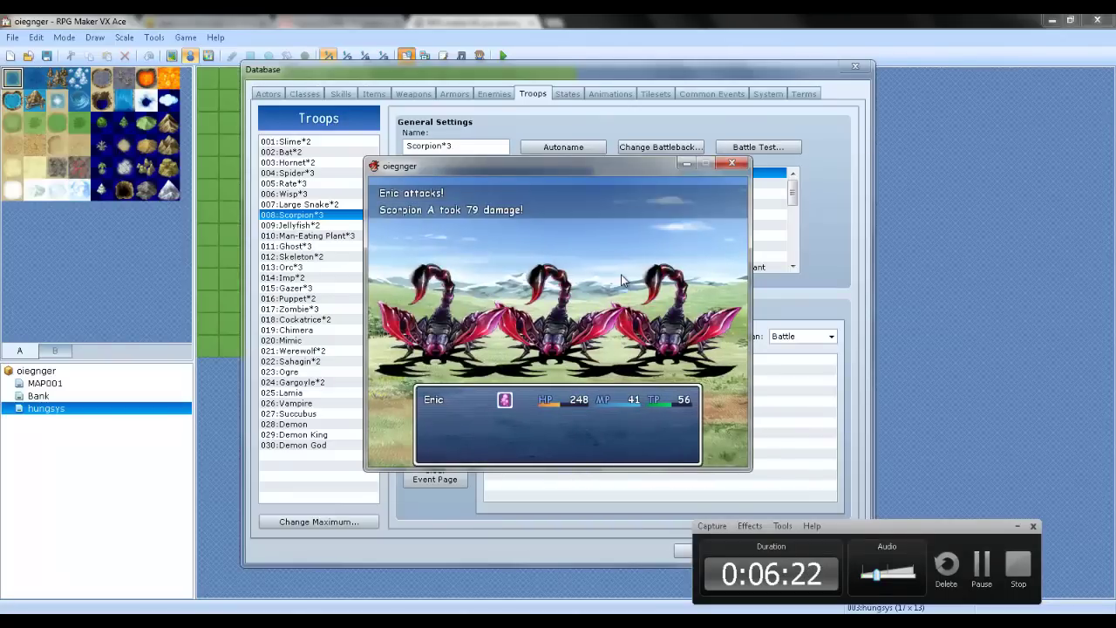
Attack Scorpion A to check the normal attack's damage, and close the battle test
key("Return")
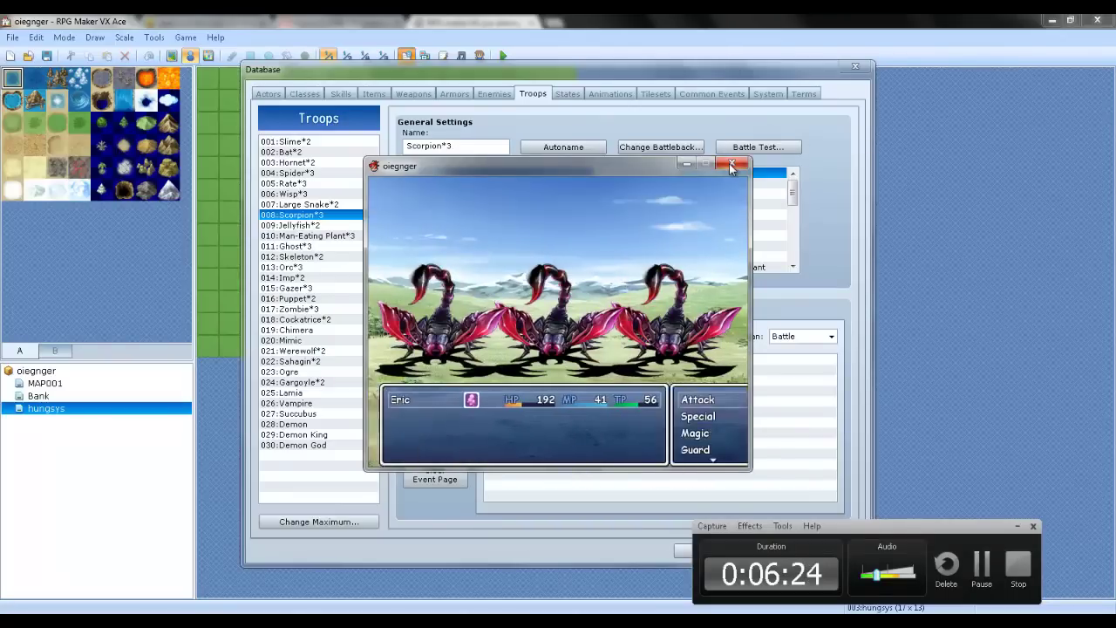
key("Return")
key("Return")
left_click(730, 166)
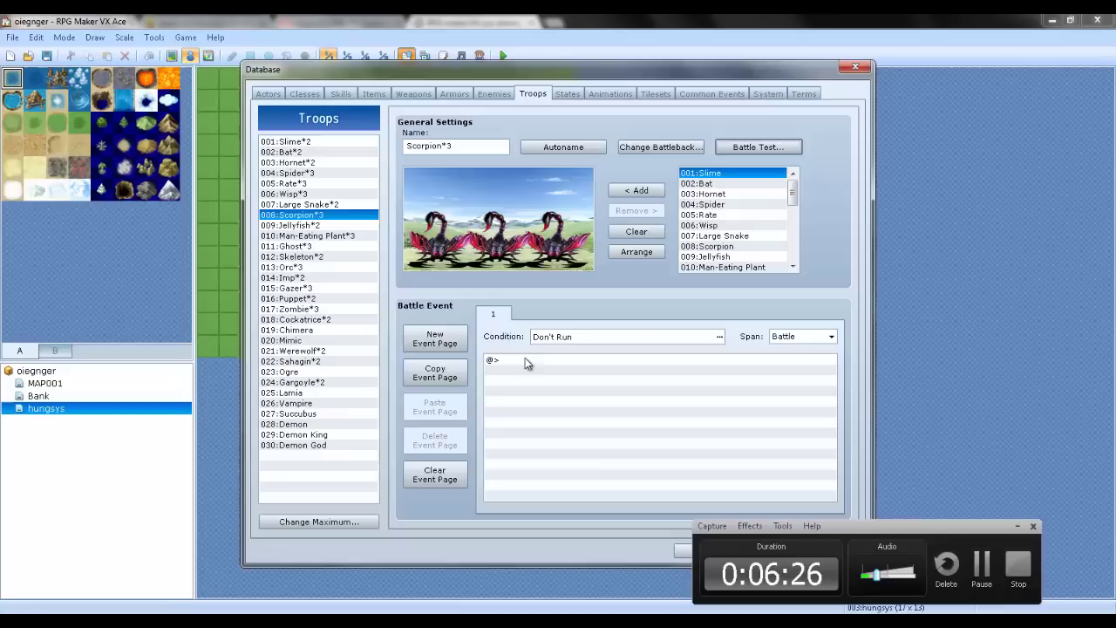
Compare the calculator result with the Attack skill's damage formula
left_click(515, 613)
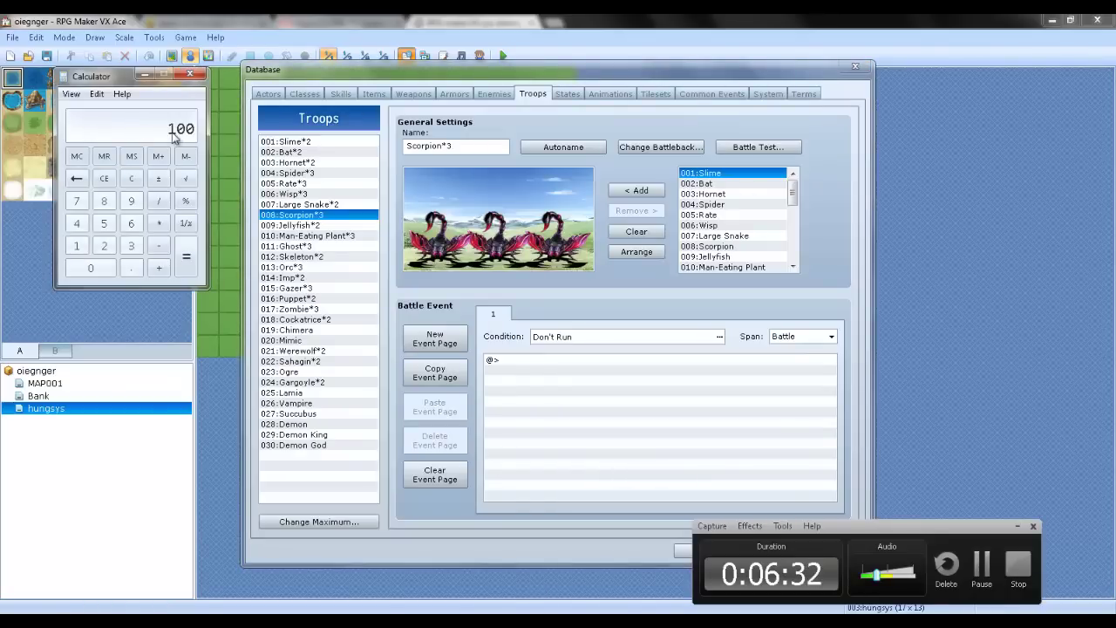
left_click(340, 93)
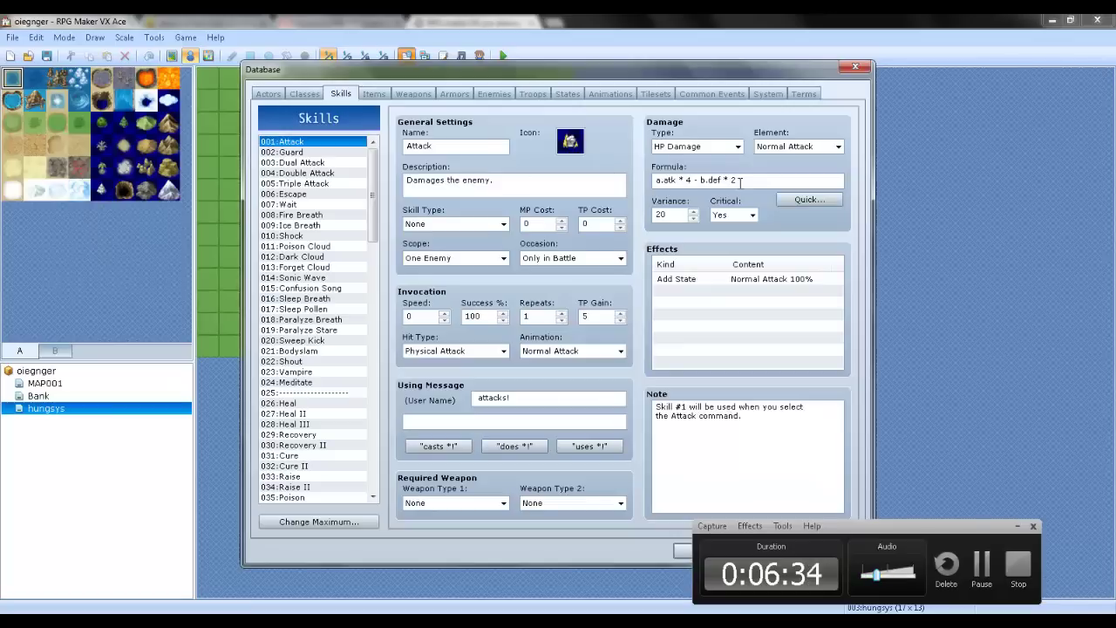
left_click_drag(740, 183, 656, 183)
left_click(764, 330)
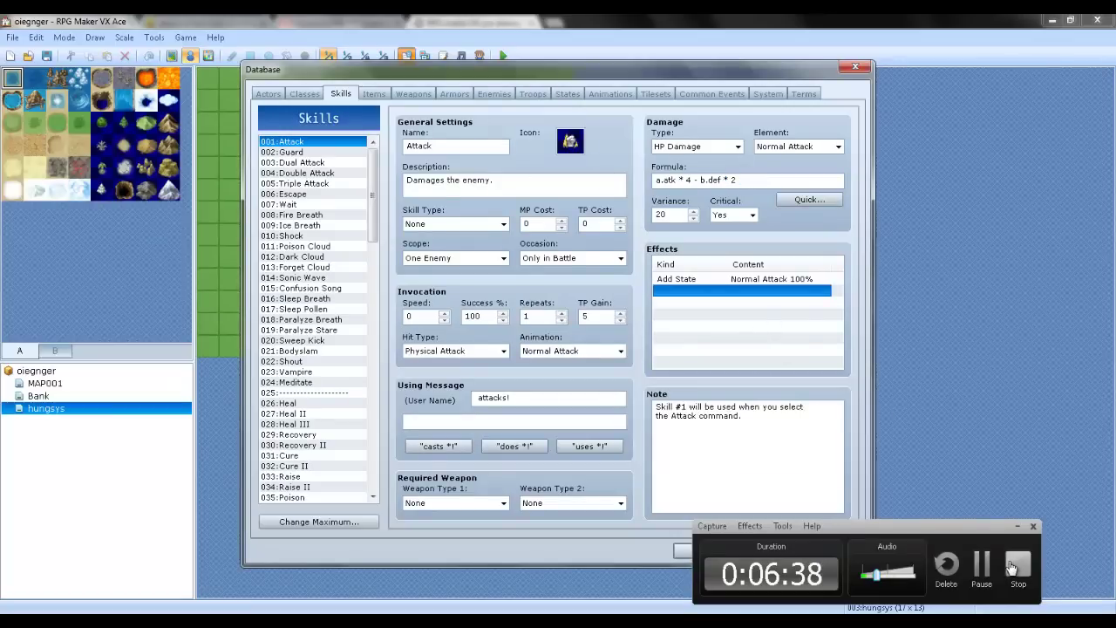
Set the Attack skill's damage variance to 100
double_click(675, 215)
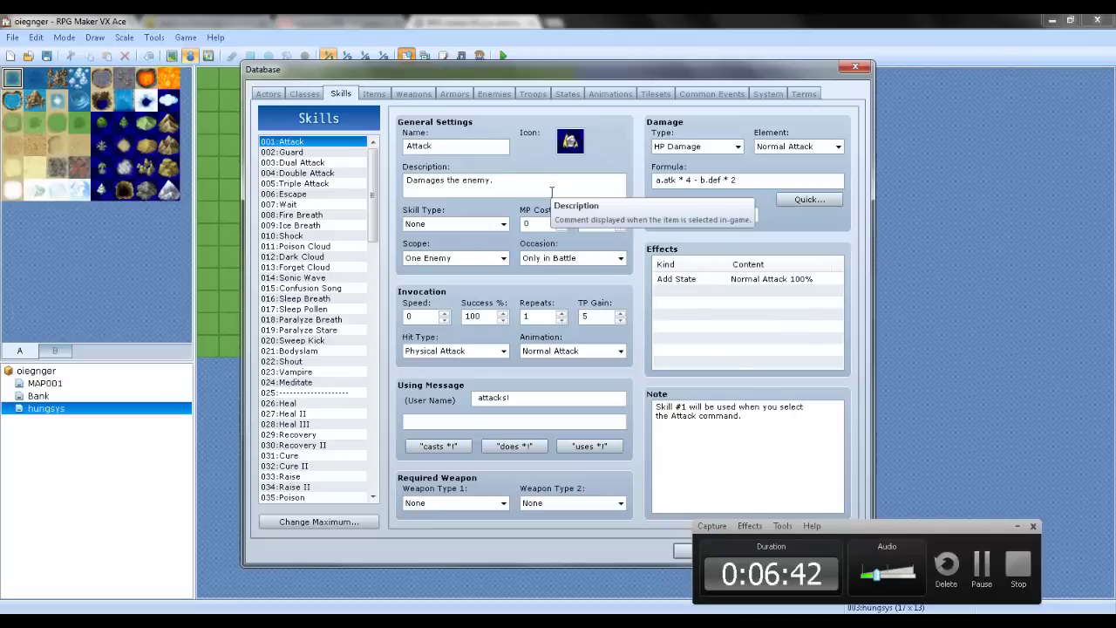
left_click_drag(962, 528, 966, 529)
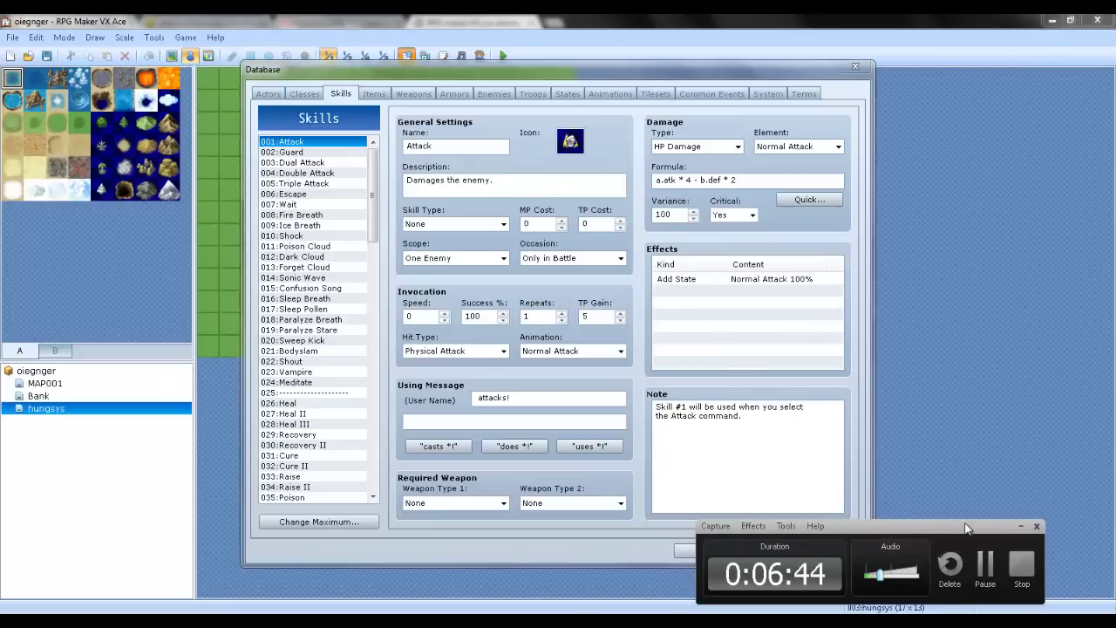
left_click(1020, 527)
Start another battle test against Scorpion*3 with the level 1 actor and choose to fight
left_click(533, 94)
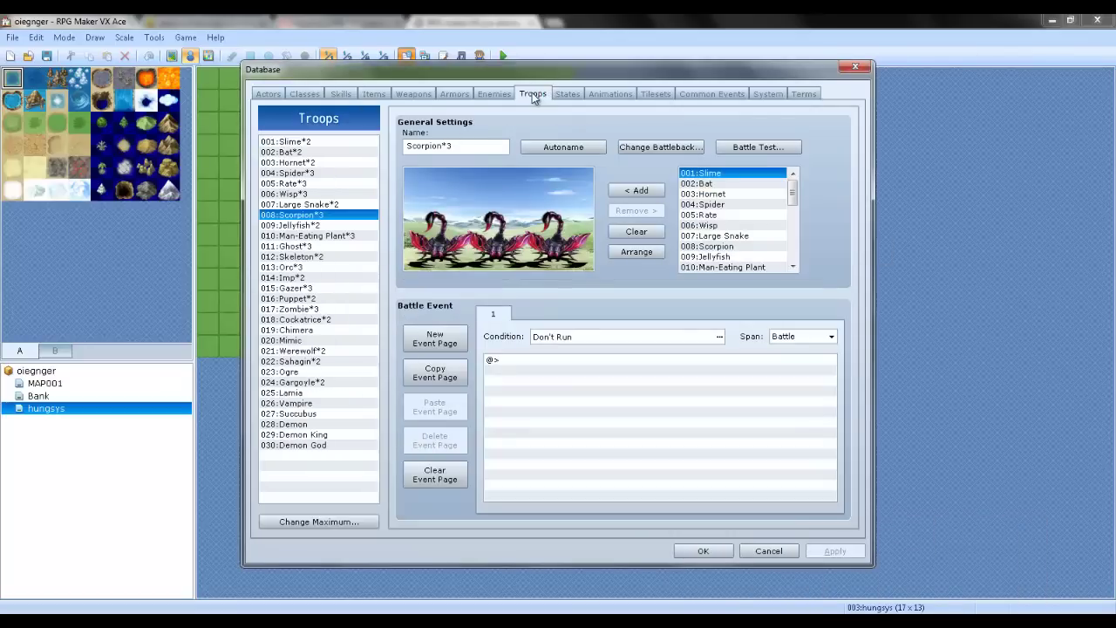
left_click(733, 148)
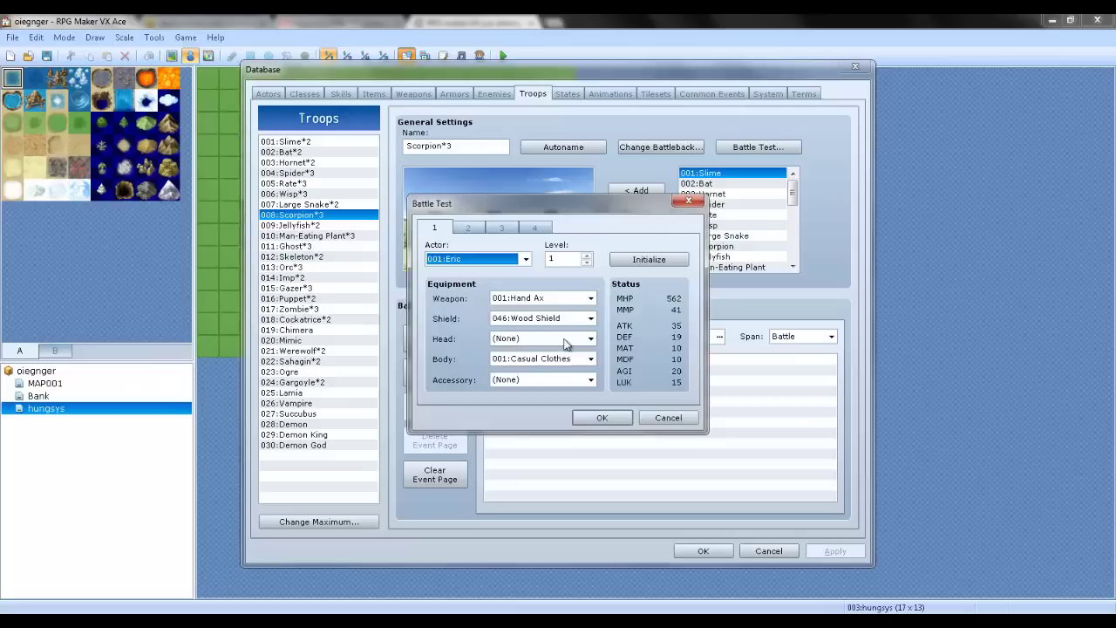
left_click(596, 417)
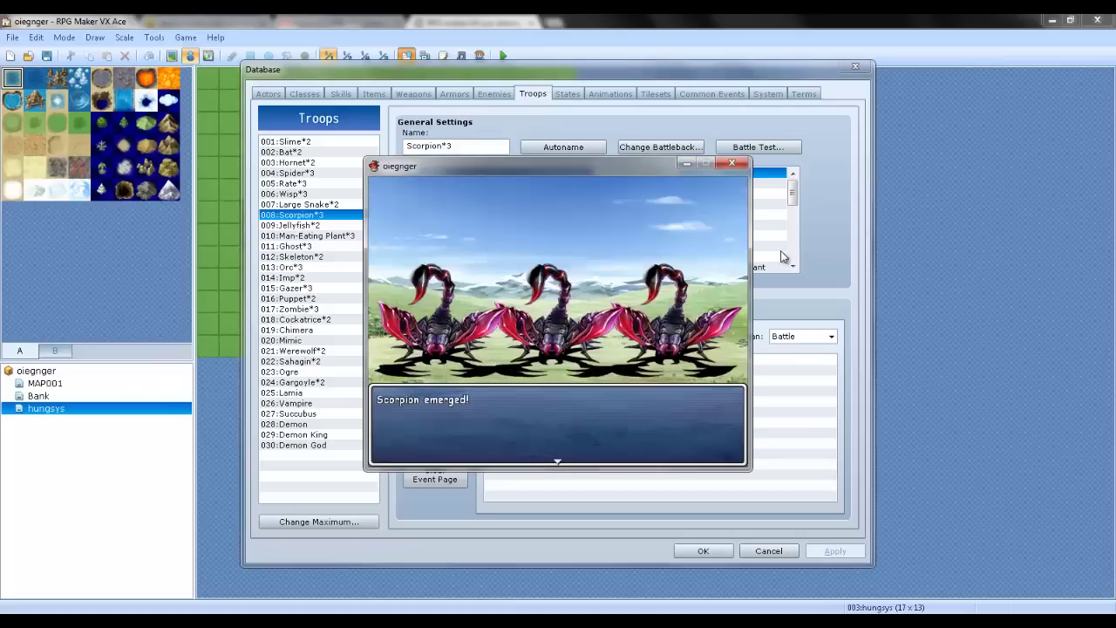
key("Return")
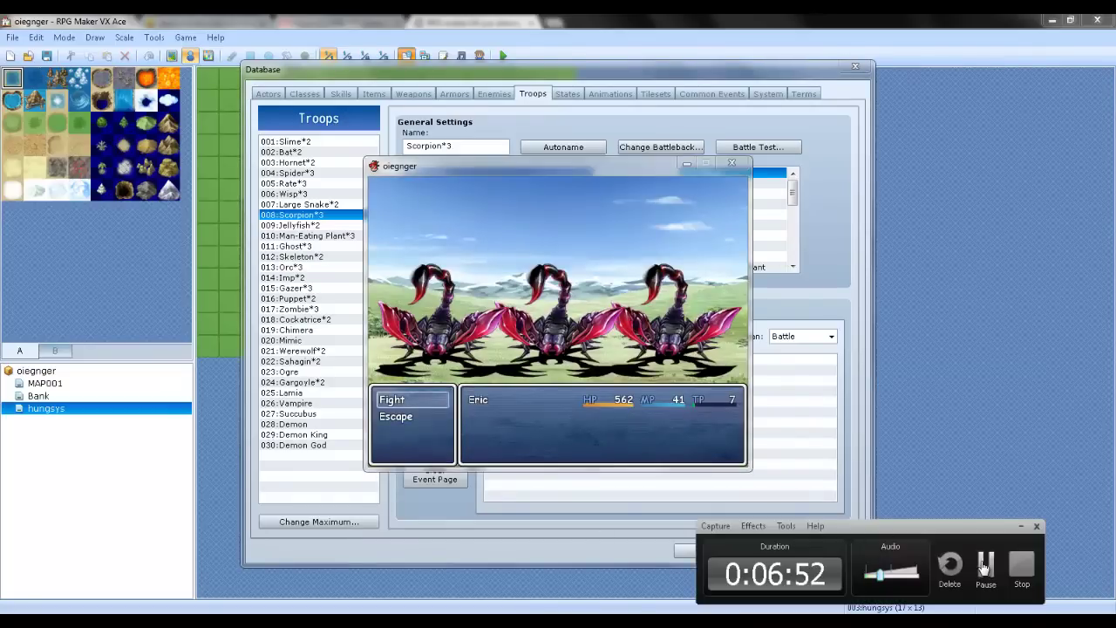
left_click(593, 299)
key("Return")
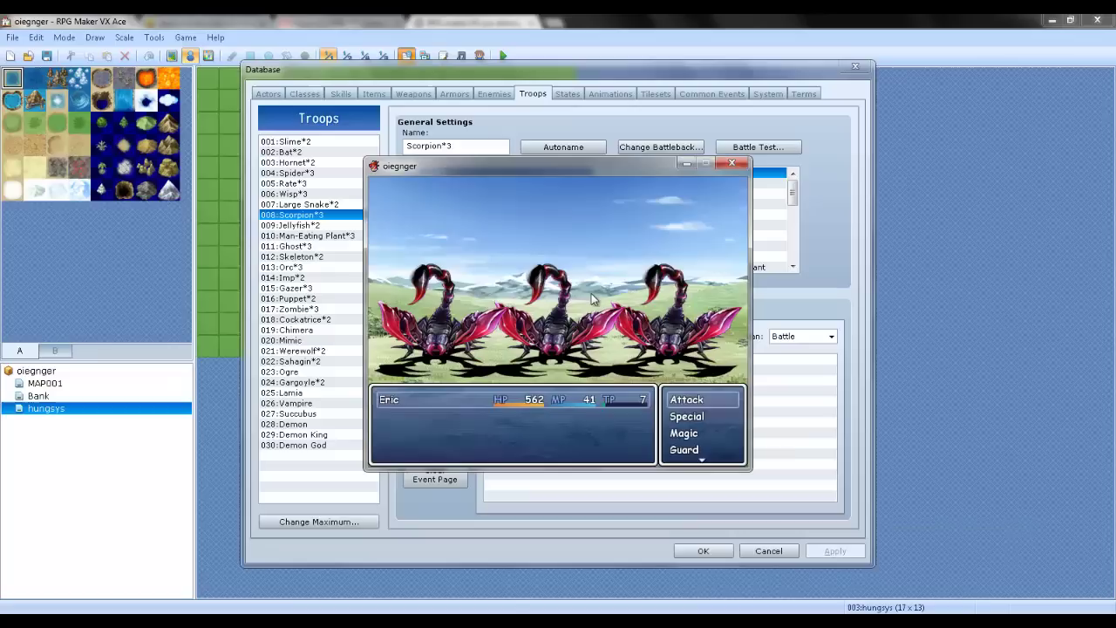
key("Down")
key("Down")
key("Down")
key("Down")
key("Up")
key("Up")
key("Return")
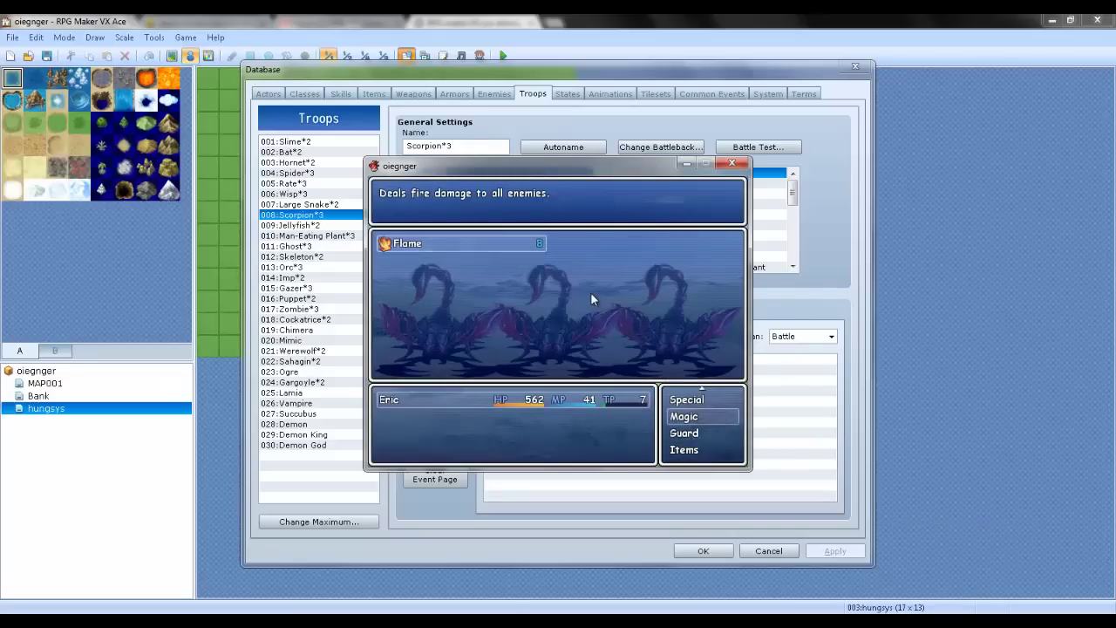
key("Escape")
key("Up")
key("Up")
key("Up")
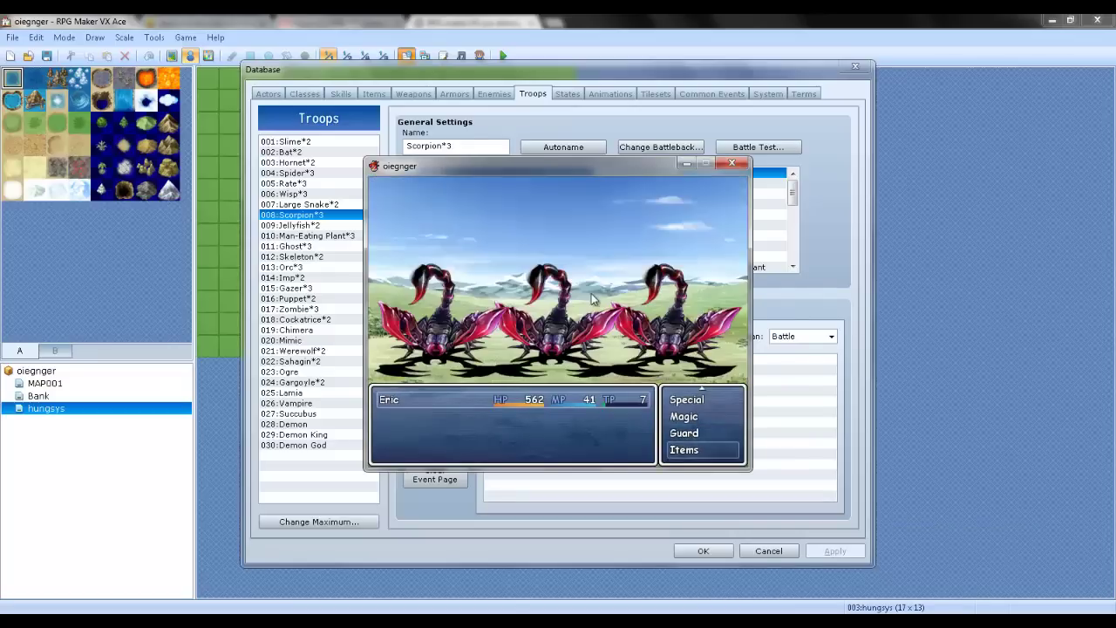
Attack Scorpion A in two consecutive turns to check the normal attack's damage spread, and close the battle test
key("Down")
key("Return")
key("Return")
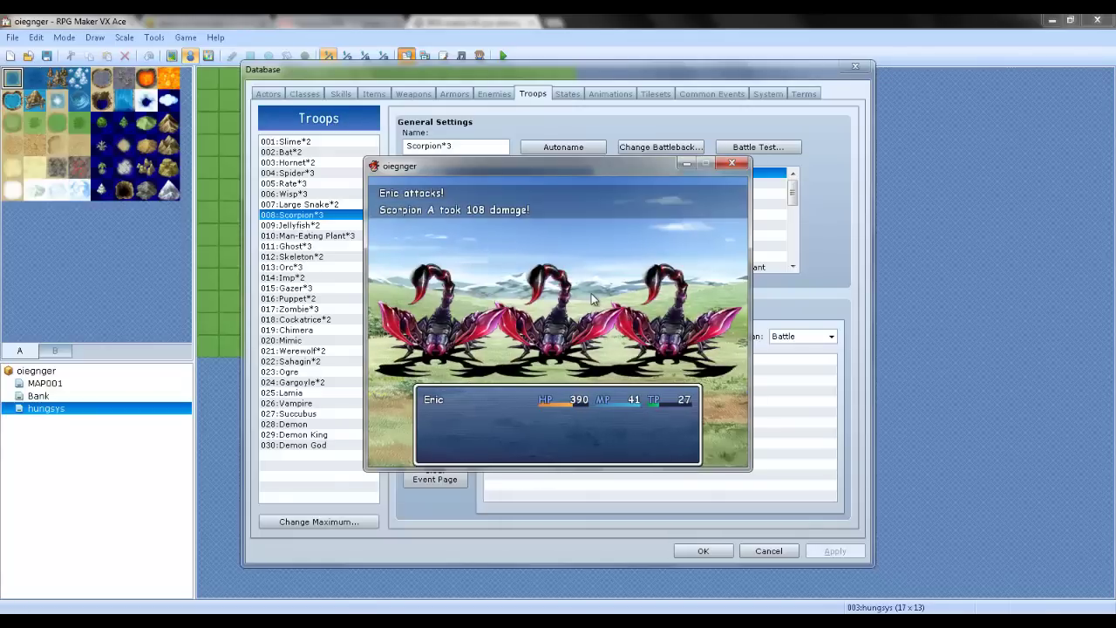
key("Return")
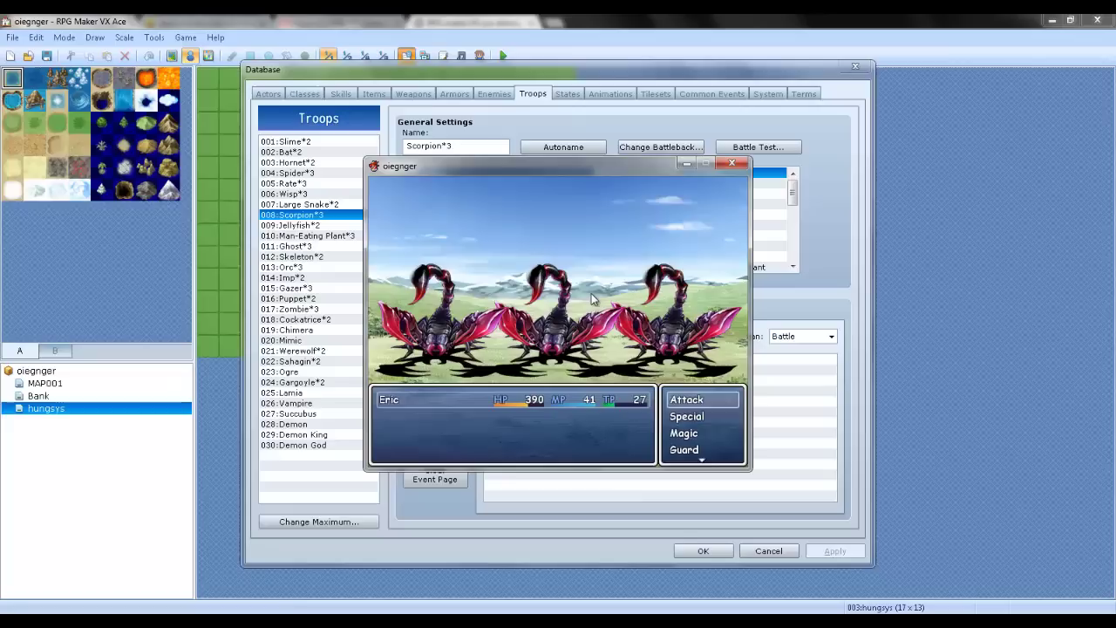
key("Return")
key("Return")
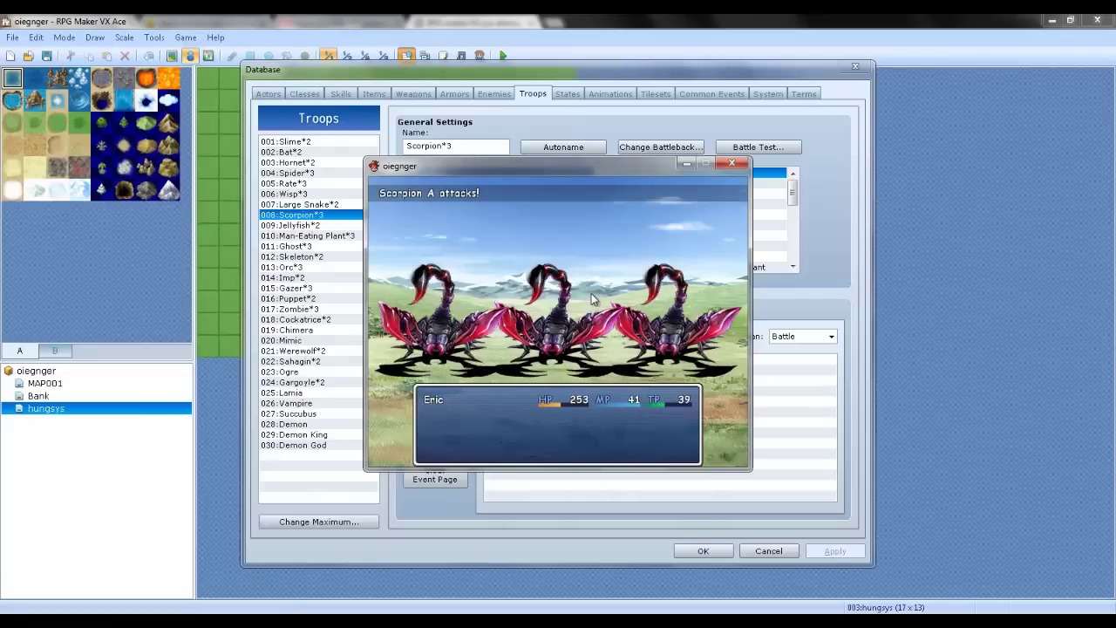
left_click(736, 164)
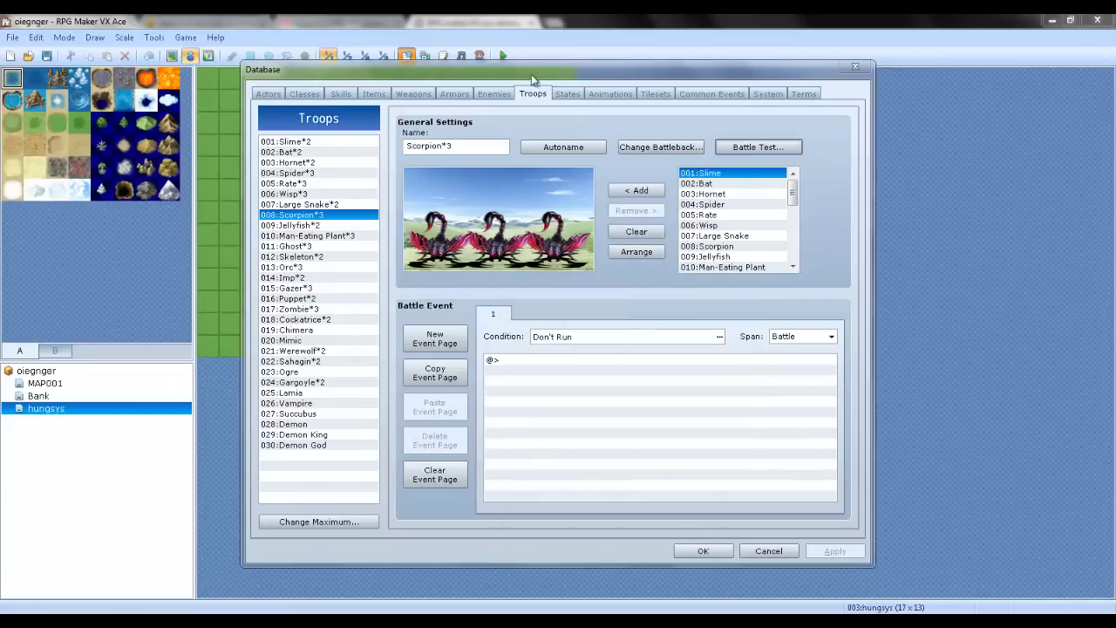
Set the Attack skill's damage variance to 20 and apply the database change
left_click(479, 94)
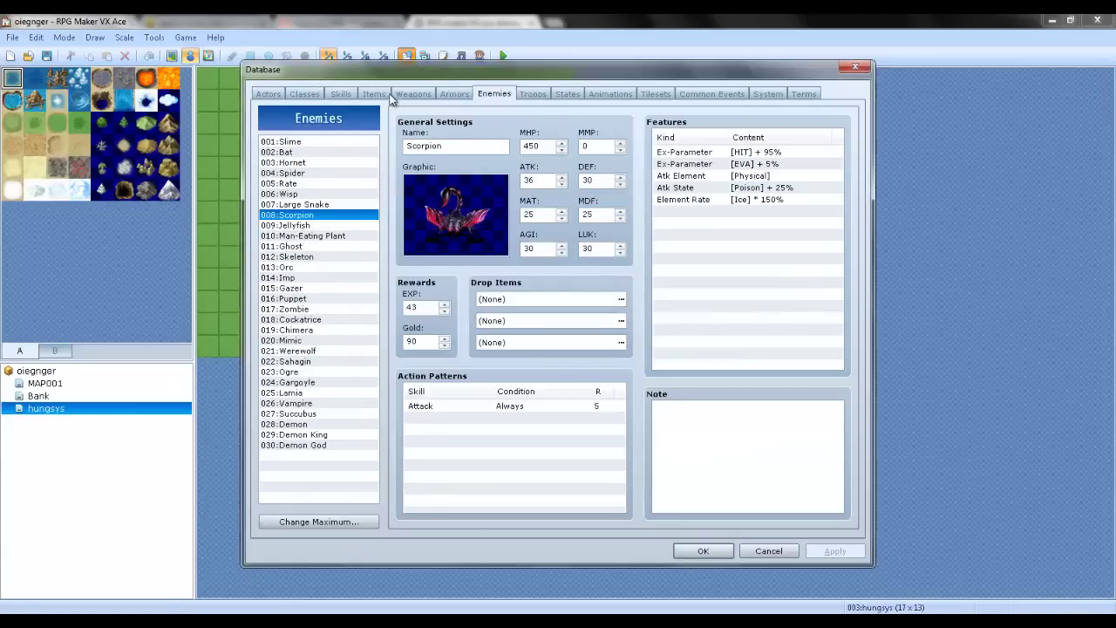
left_click(384, 94)
left_click(417, 94)
left_click(361, 95)
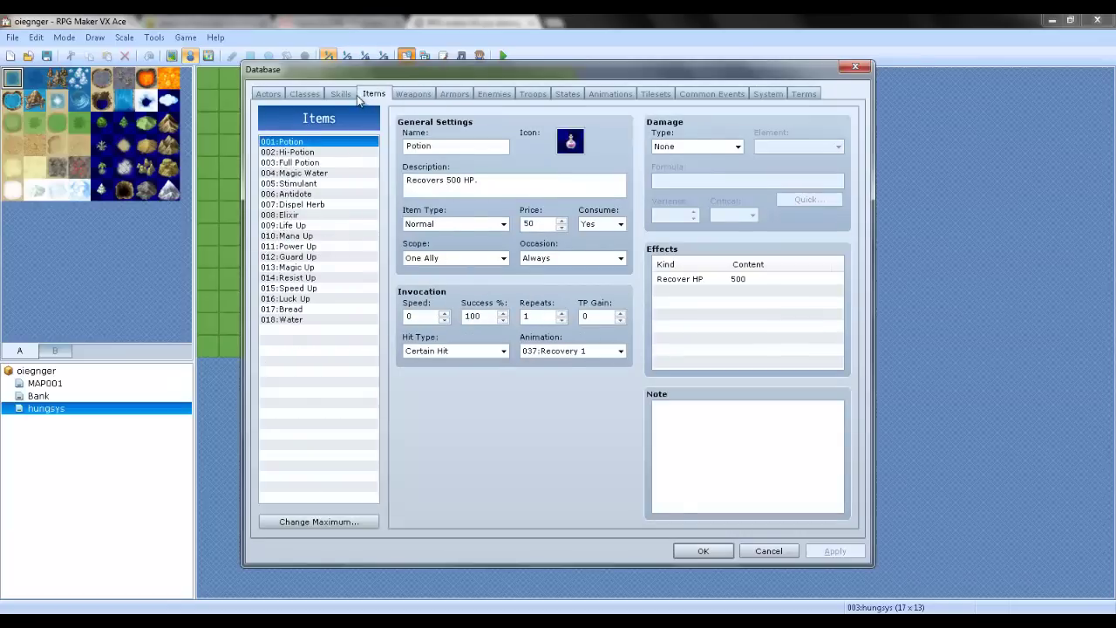
left_click(344, 95)
left_click(679, 180)
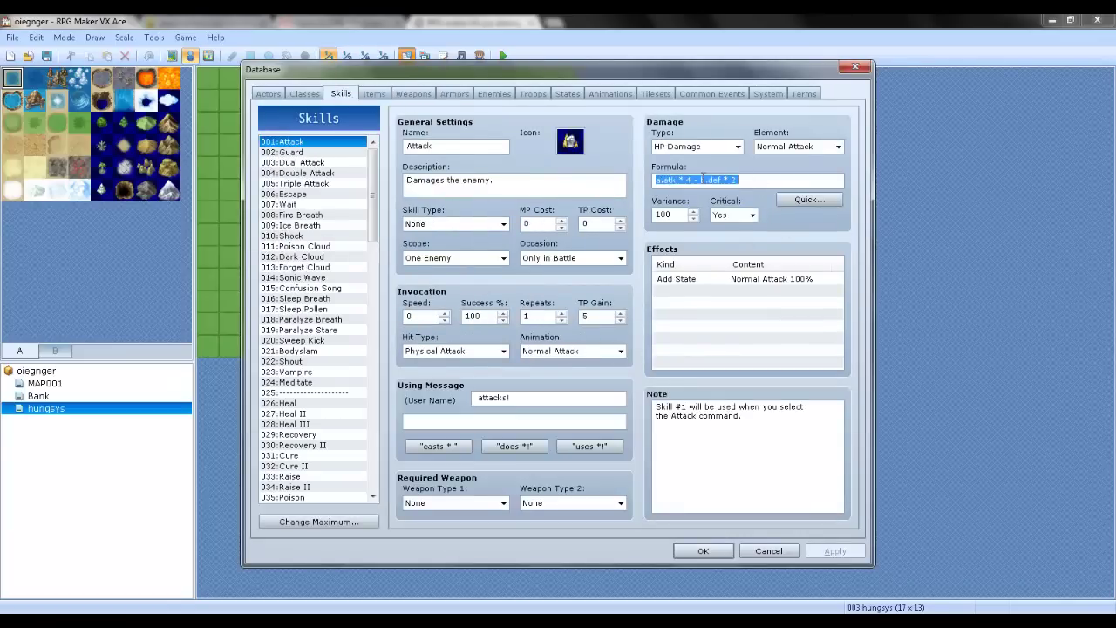
left_click(679, 179)
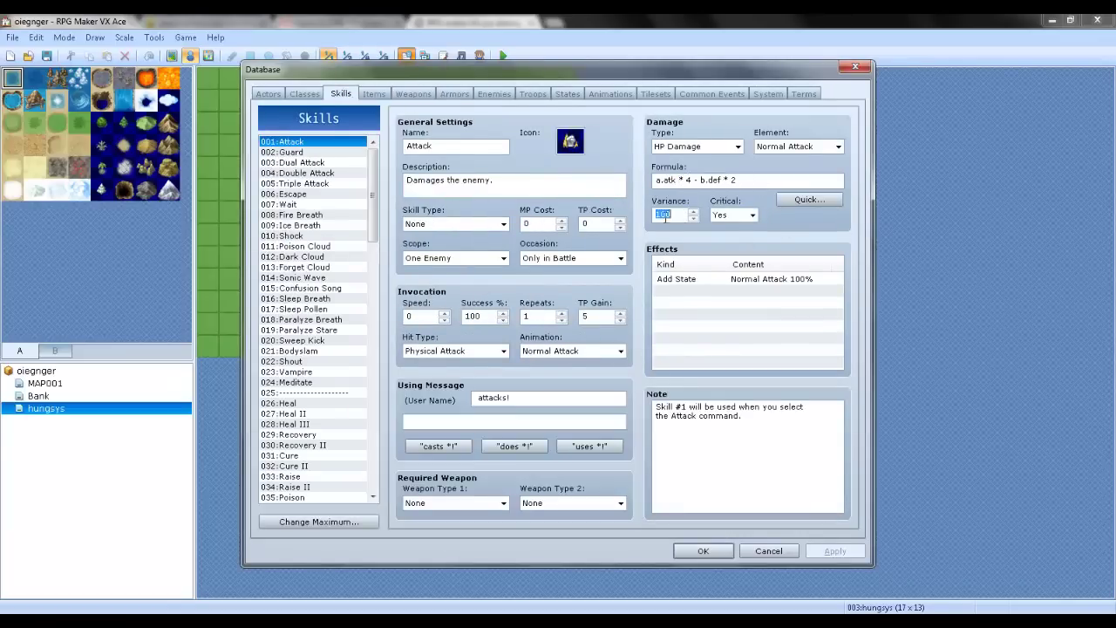
type("20")
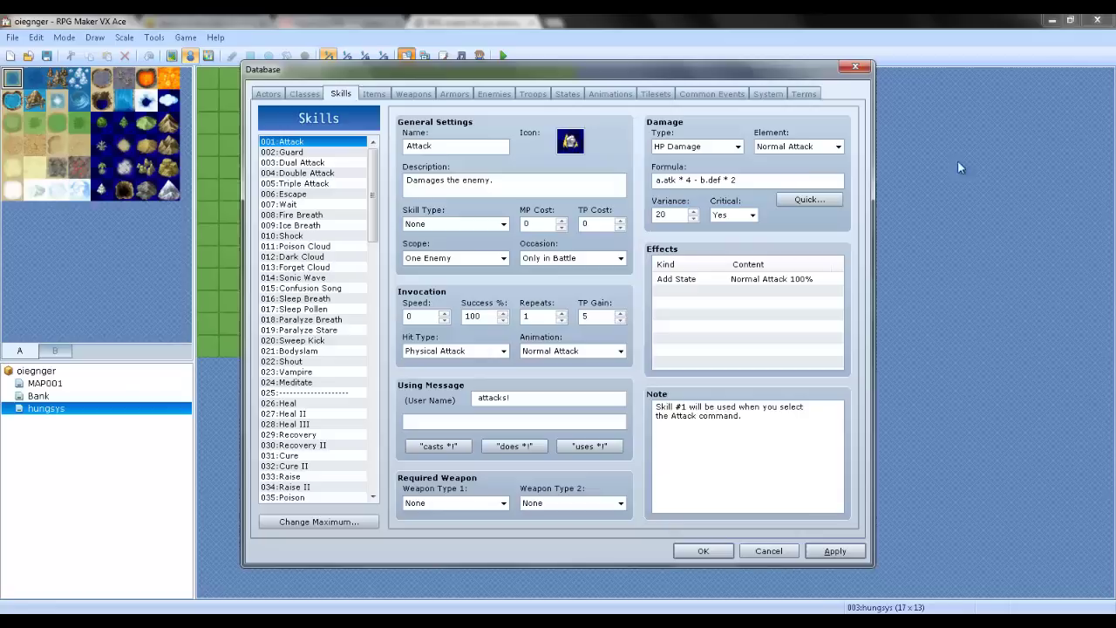
left_click(819, 554)
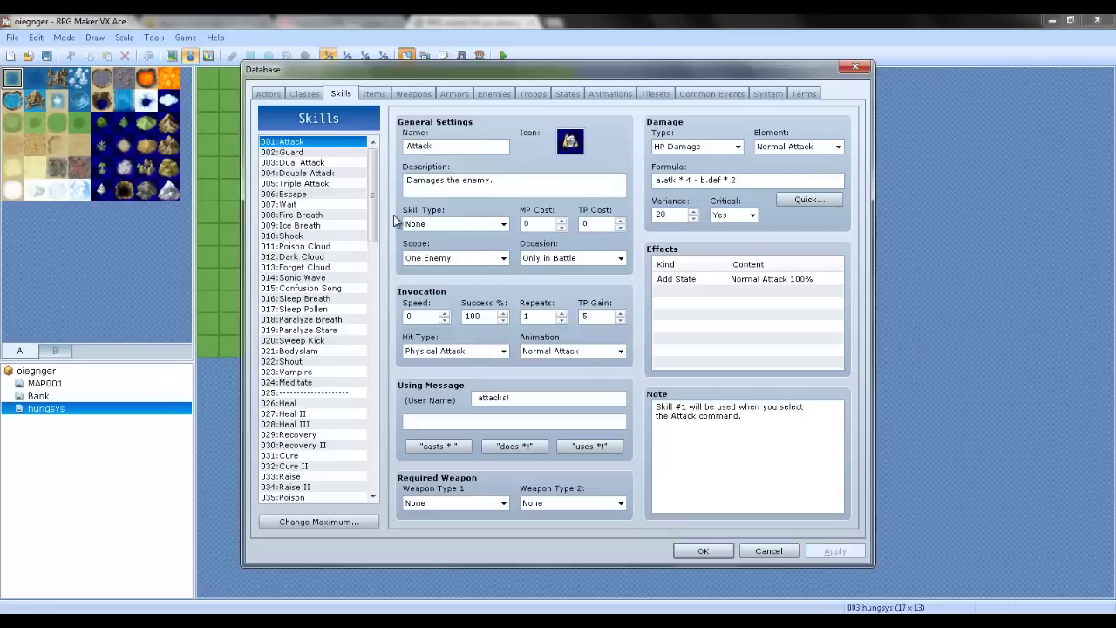
left_click(1023, 619)
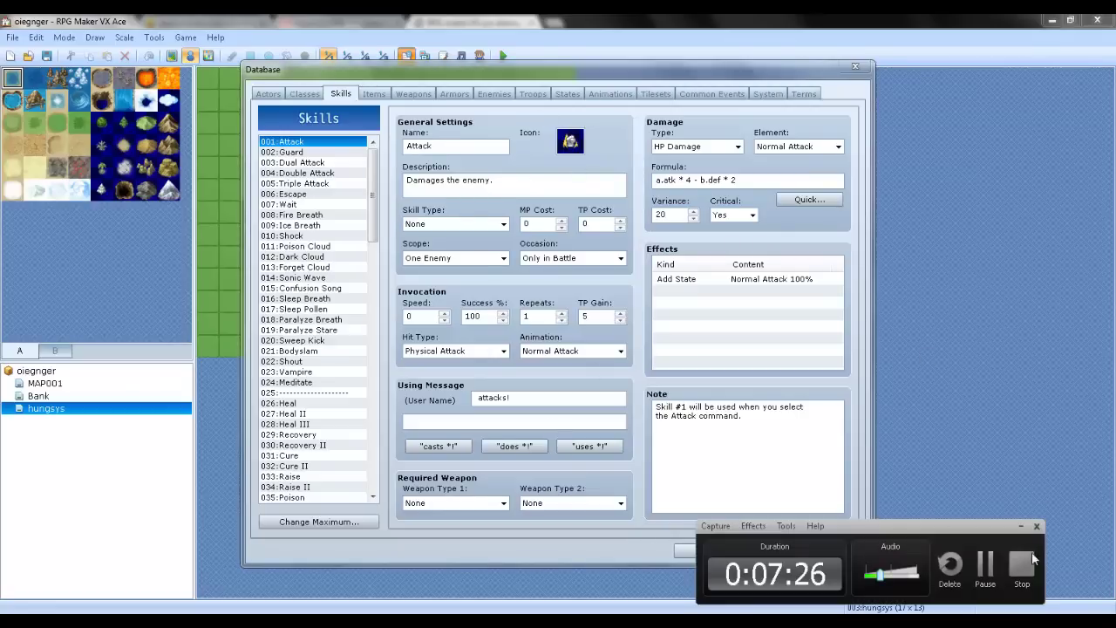